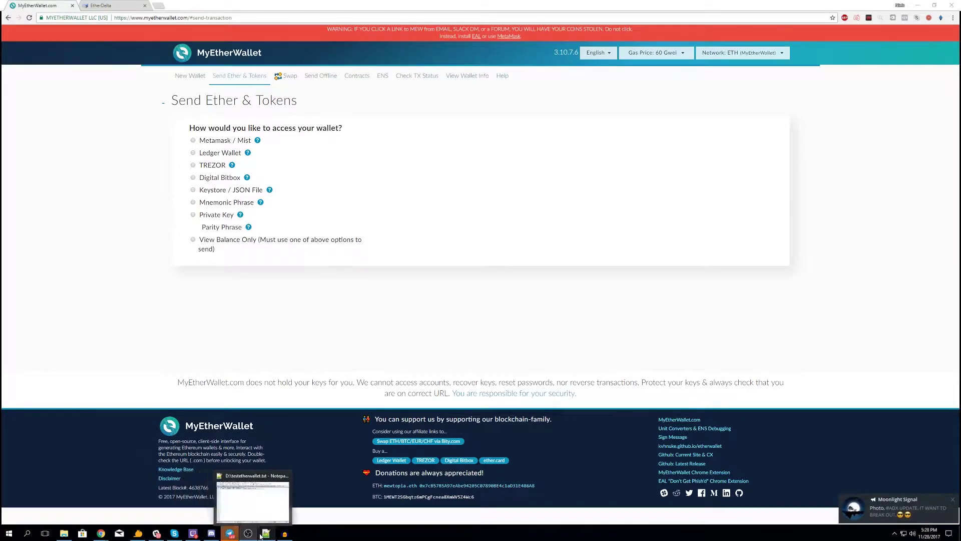
- Unlock MyEtherWallet with the pasted private key, revealing the account and its 0.020 ETH balance
{"action": "mouse_move", "coordinate": [266, 534]}
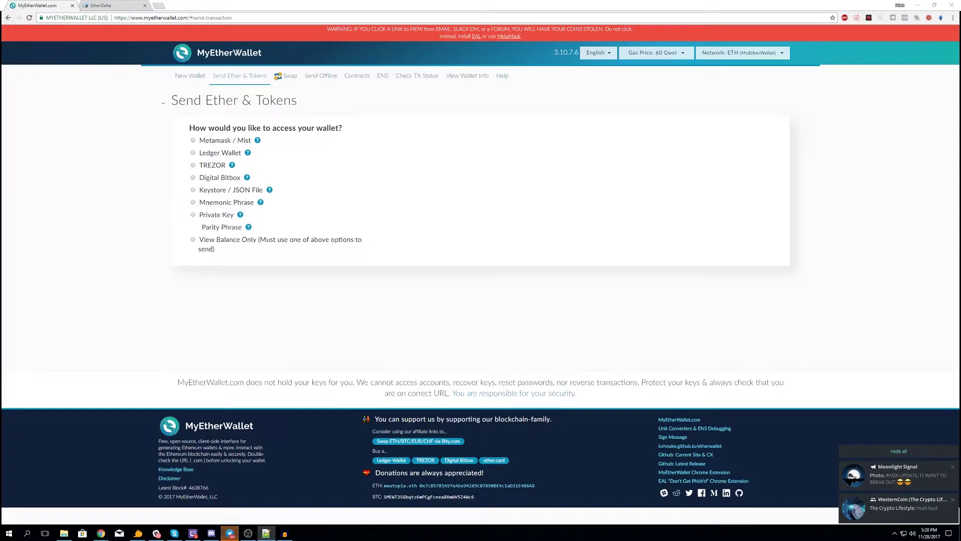
{"action": "left_click", "coordinate": [198, 218]}
{"action": "left_click", "coordinate": [555, 151]}
{"action": "key", "text": "ctrl+v"}
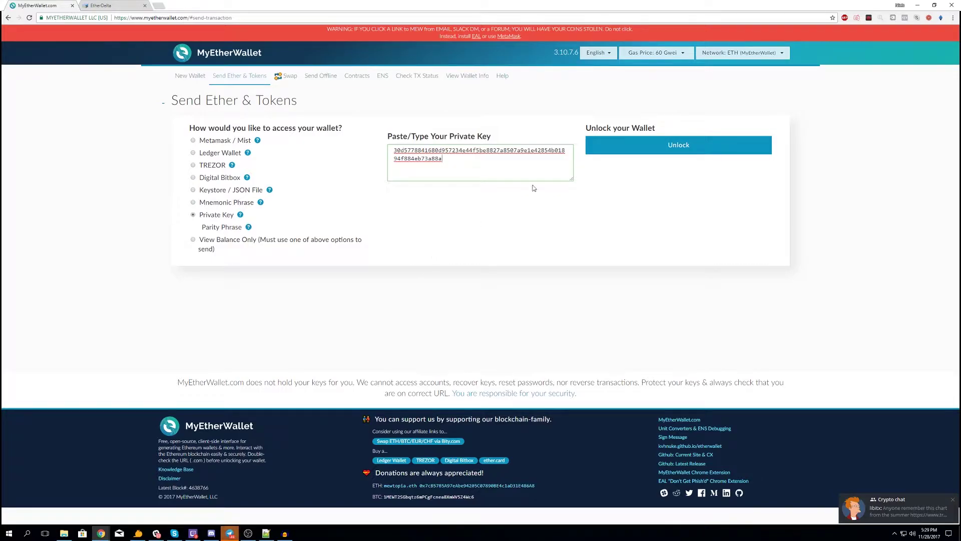
{"action": "left_click", "coordinate": [648, 146]}
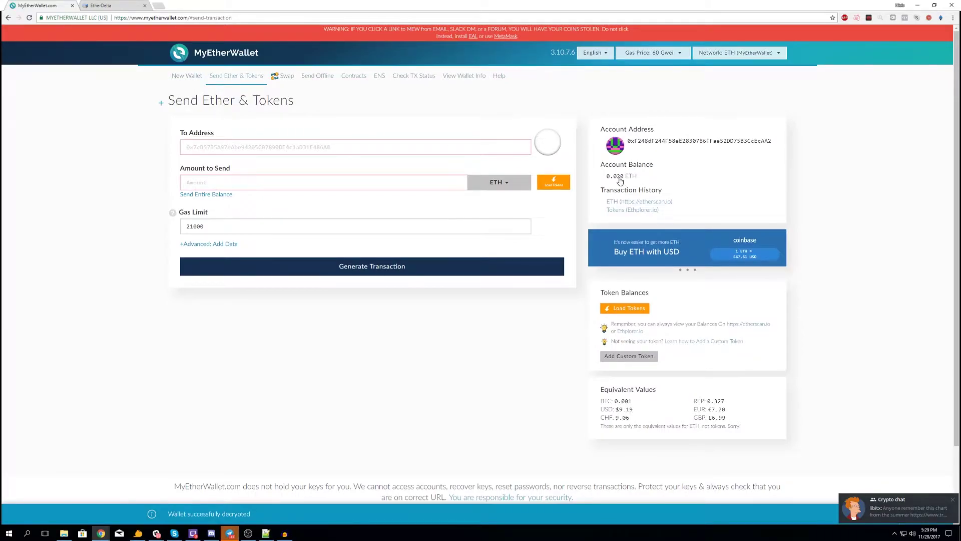
{"action": "mouse_move", "coordinate": [615, 179]}
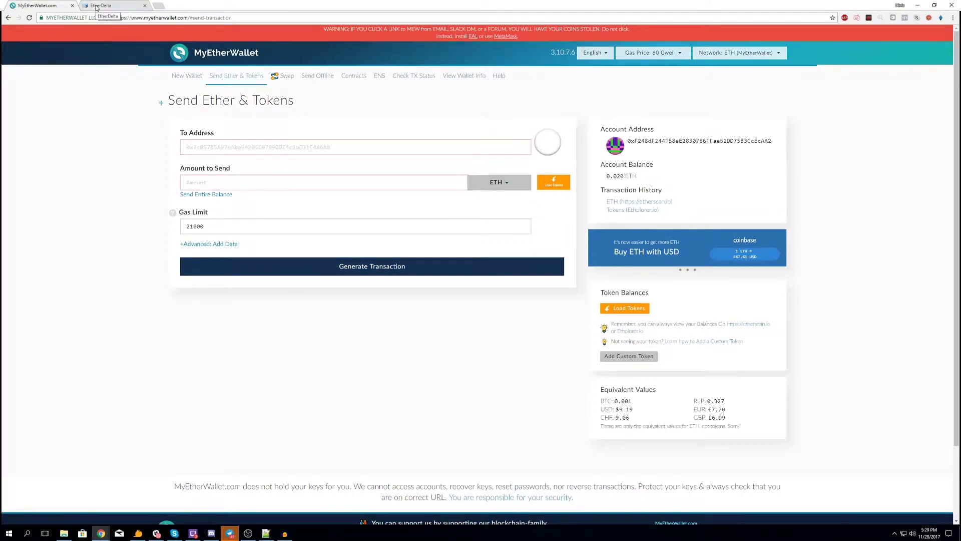
- Import the wallet into EtherDelta via Import account, pasting its address and private key
{"action": "left_click", "coordinate": [97, 7]}
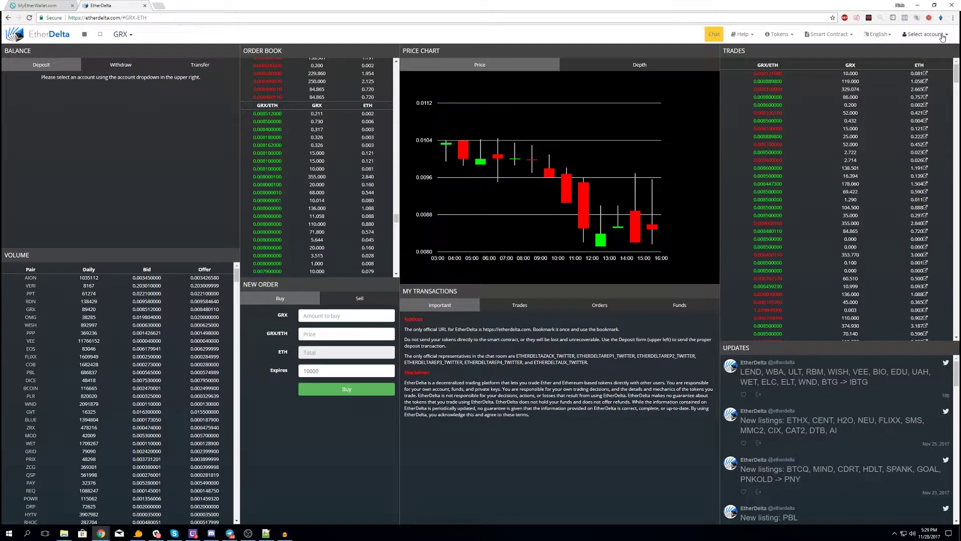
{"action": "left_click", "coordinate": [942, 38]}
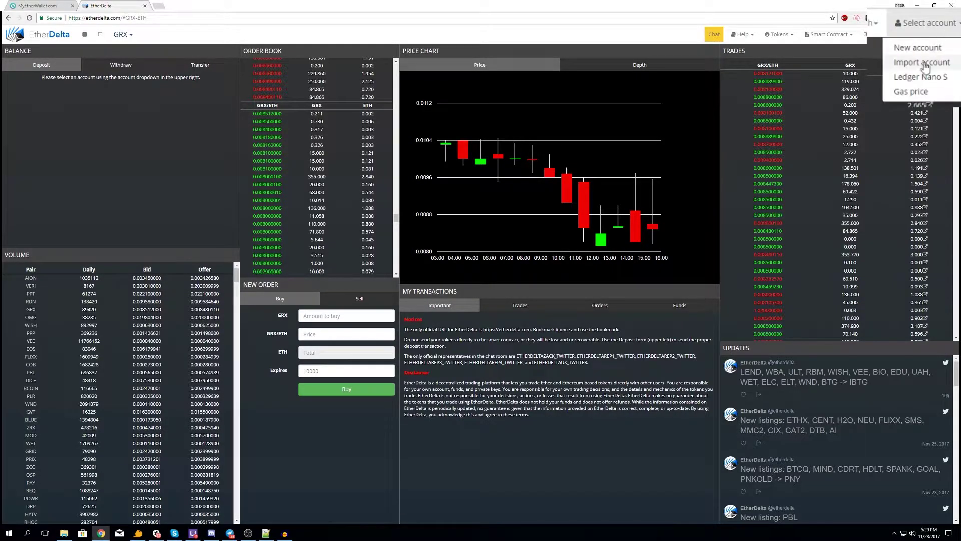
{"action": "left_click", "coordinate": [919, 64]}
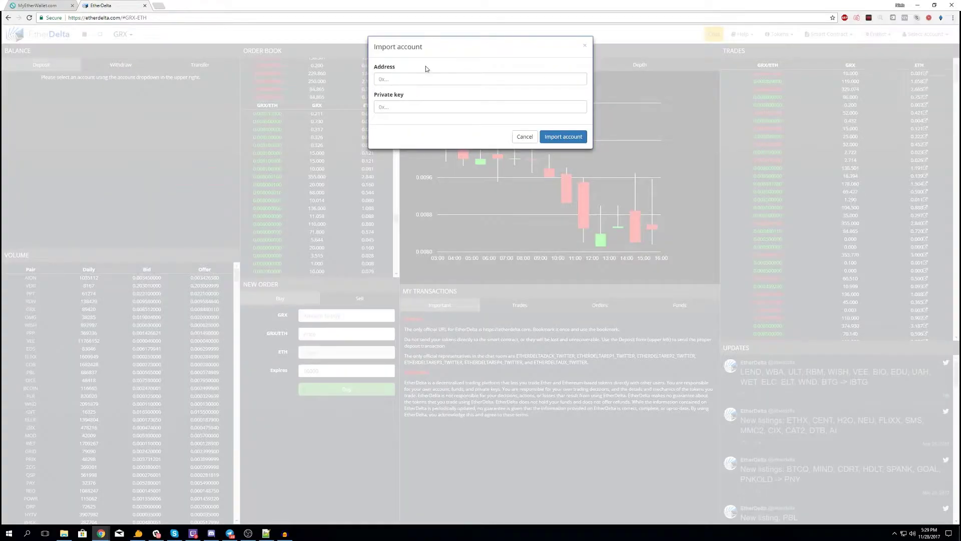
{"action": "left_click", "coordinate": [393, 112]}
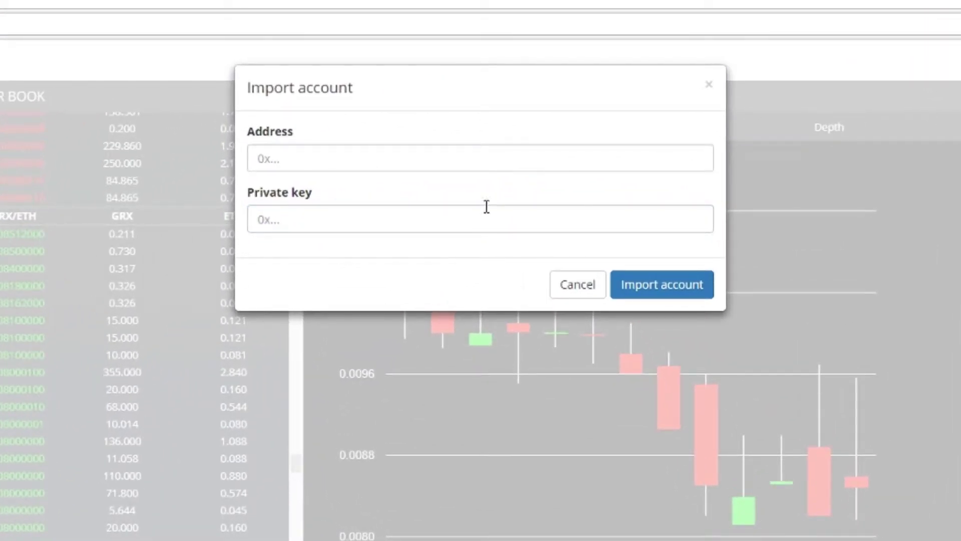
{"action": "left_click", "coordinate": [454, 161]}
{"action": "type", "text": "0xF248dF244F58eE2830786FFae52DD75B3CcEcAA2"}
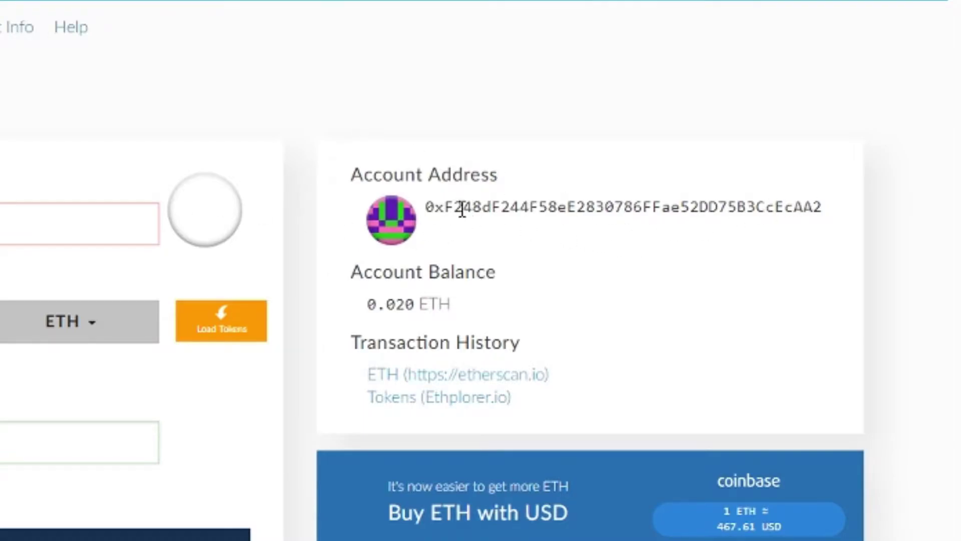
{"action": "left_click", "coordinate": [110, 6]}
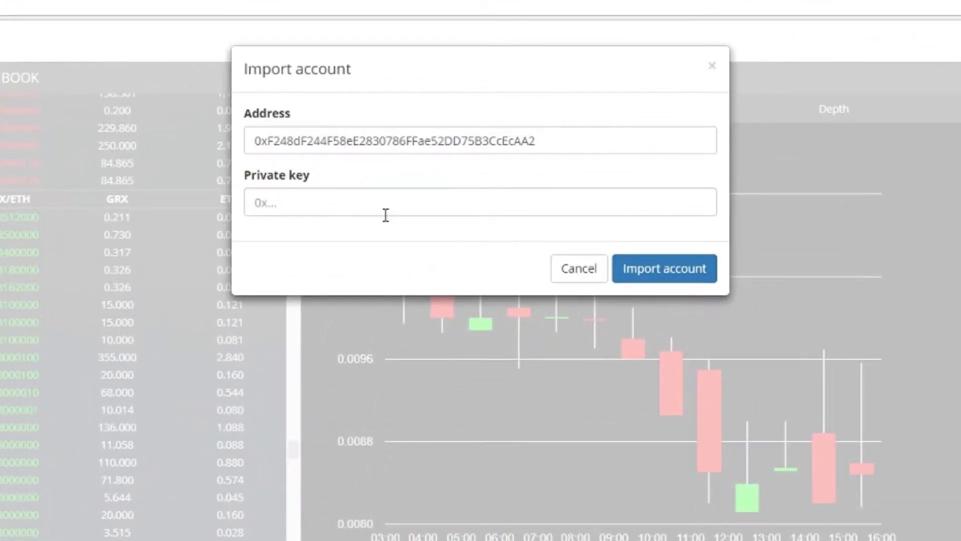
{"action": "left_click", "coordinate": [386, 212]}
{"action": "key", "text": "ctrl+v"}
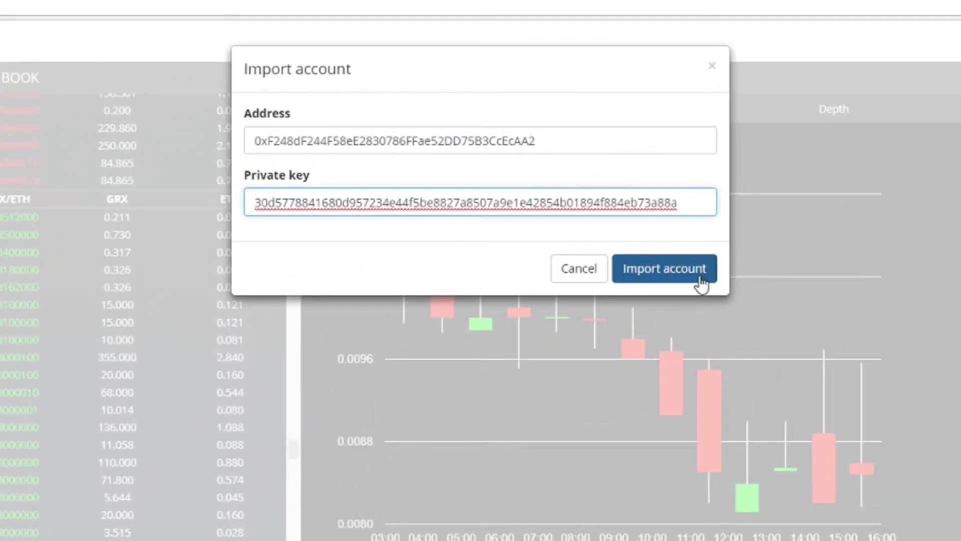
{"action": "left_click", "coordinate": [695, 281]}
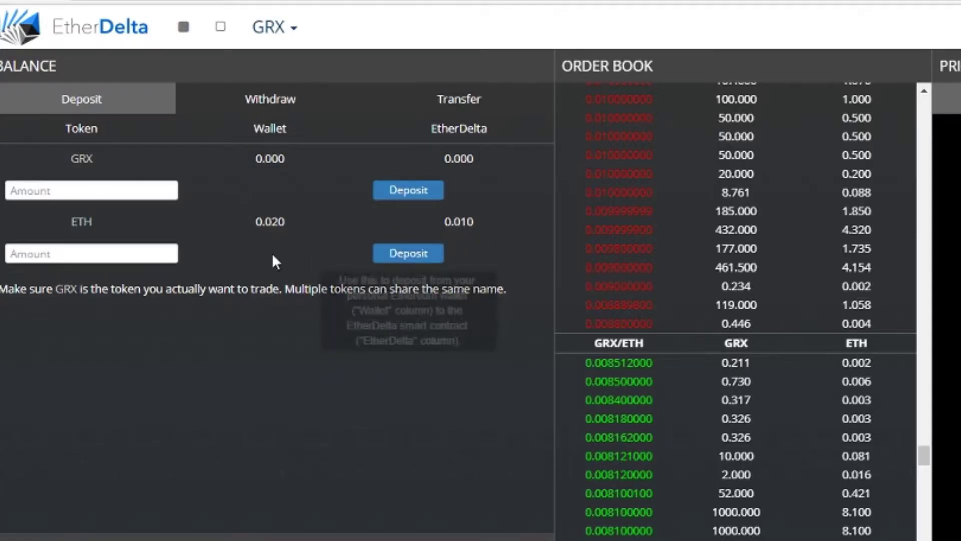
- Enter 0.01 as the ETH deposit amount and submit the deposit to EtherDelta
{"action": "left_click", "coordinate": [116, 254]}
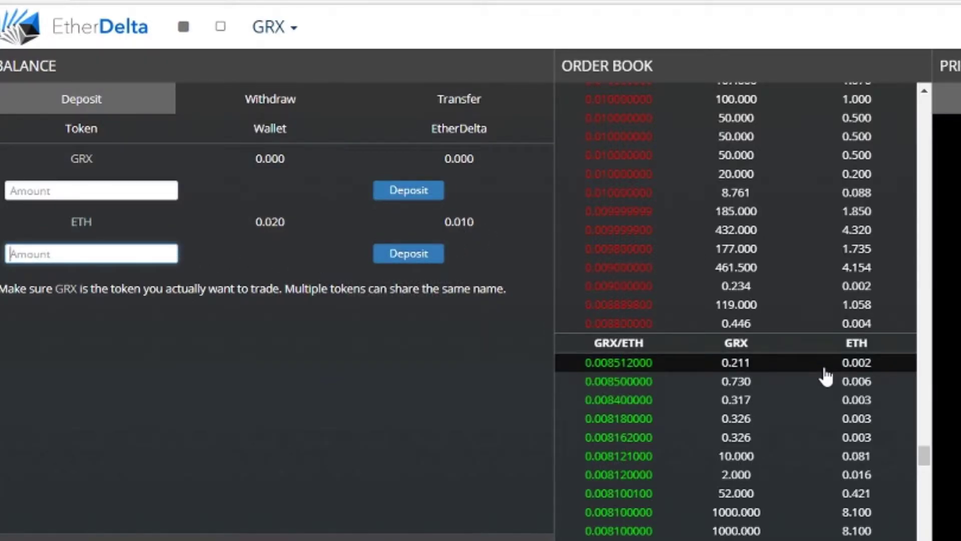
{"action": "type", "text": "0.01"}
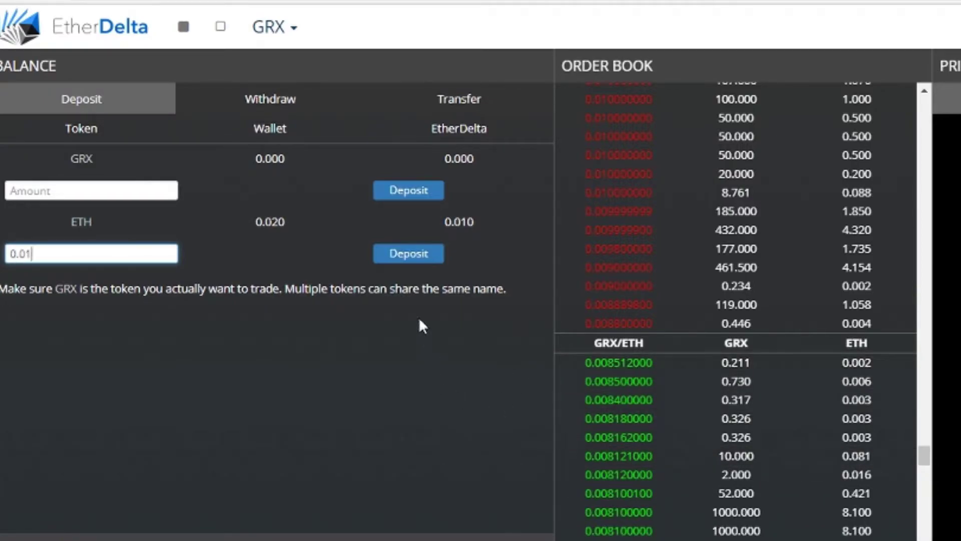
{"action": "mouse_move", "coordinate": [284, 226]}
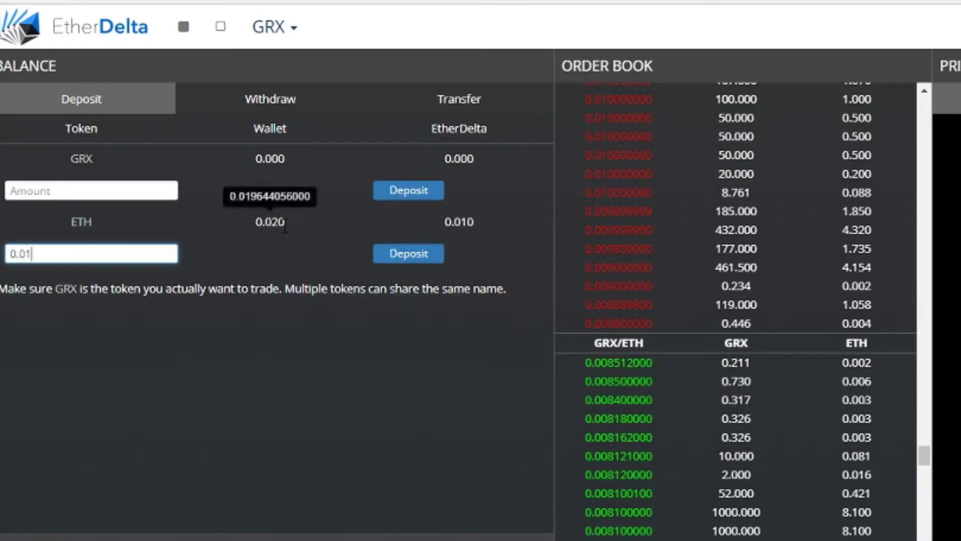
{"action": "left_click", "coordinate": [414, 259]}
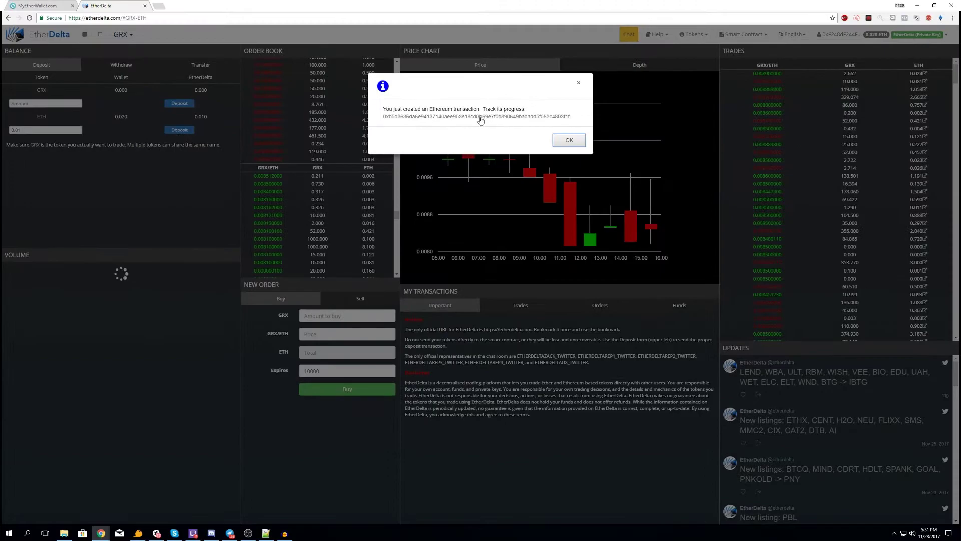
- Open the 0.01 ETH deposit transaction on Etherscan from the confirmation link
{"action": "left_click", "coordinate": [480, 117]}
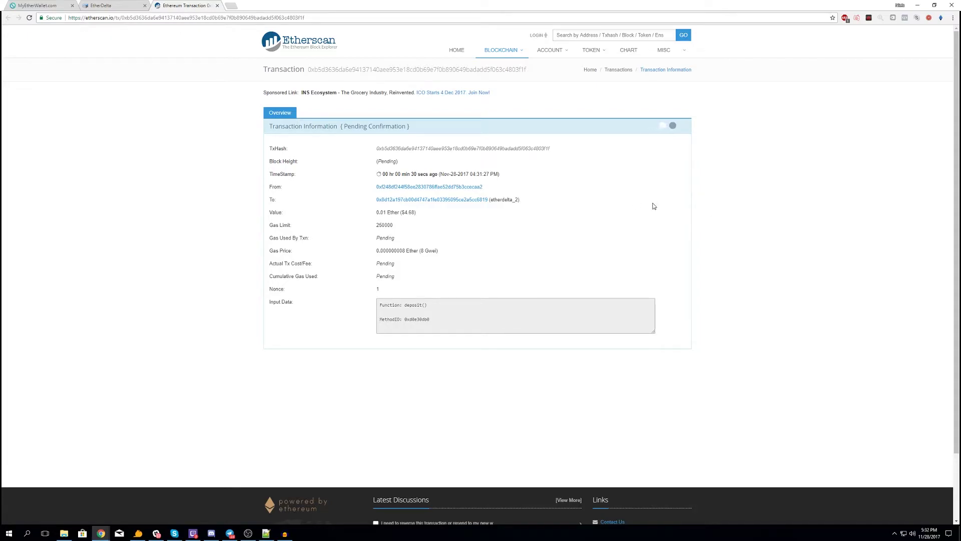
- Back on GRX/ETH, preview buying the 0.446 GRX offer and selling to the 0.211 GRX bid, dismissing both
{"action": "key", "text": "ctrl+shift+Tab"}
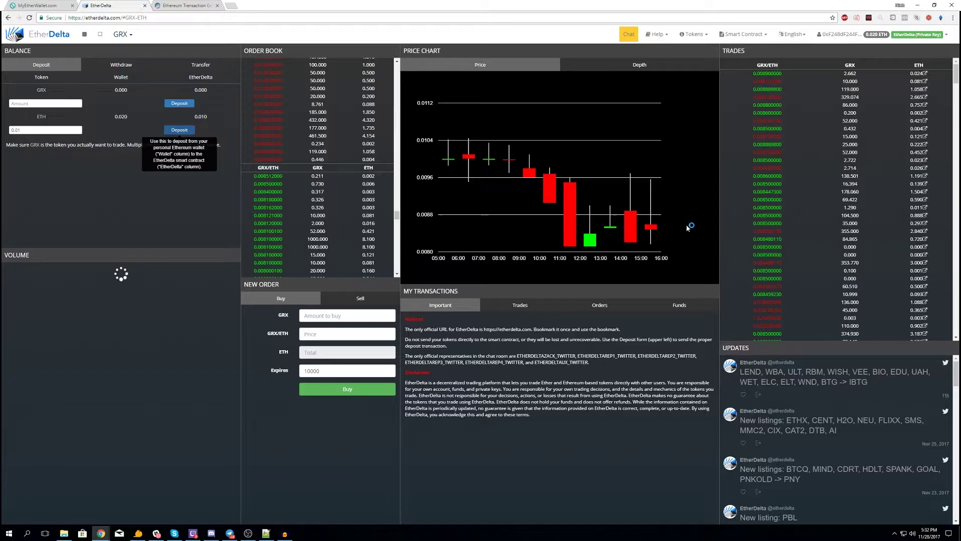
{"action": "left_click", "coordinate": [218, 66]}
{"action": "mouse_move", "coordinate": [630, 239]}
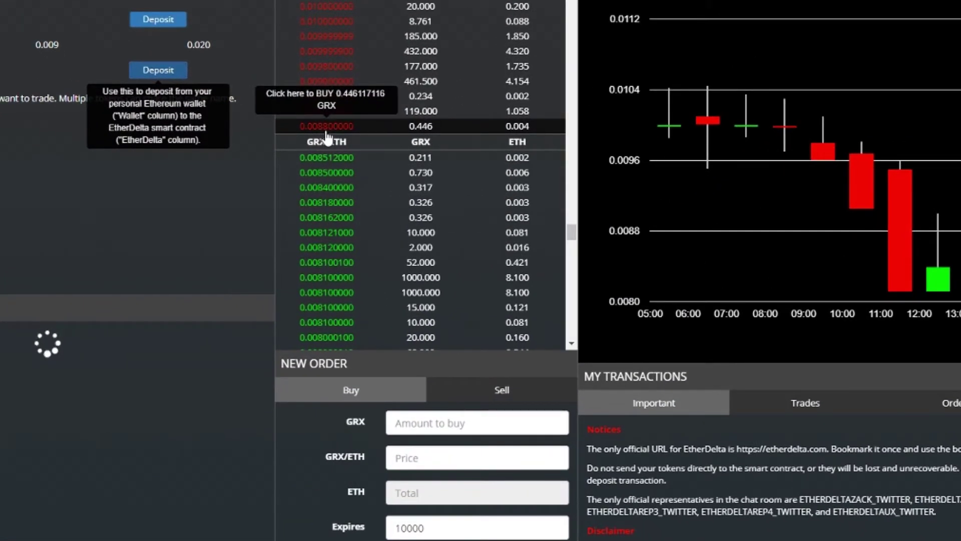
{"action": "left_click", "coordinate": [325, 127]}
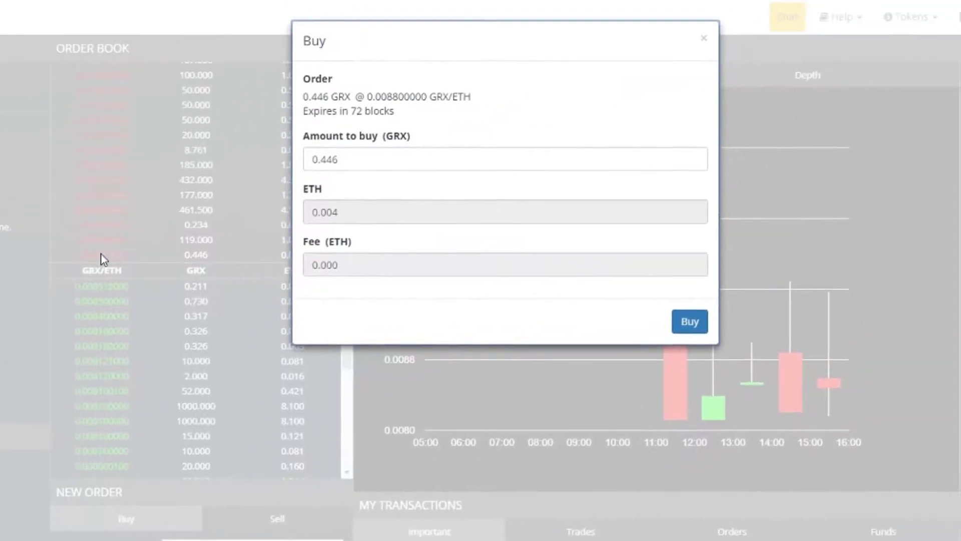
{"action": "left_click", "coordinate": [703, 39]}
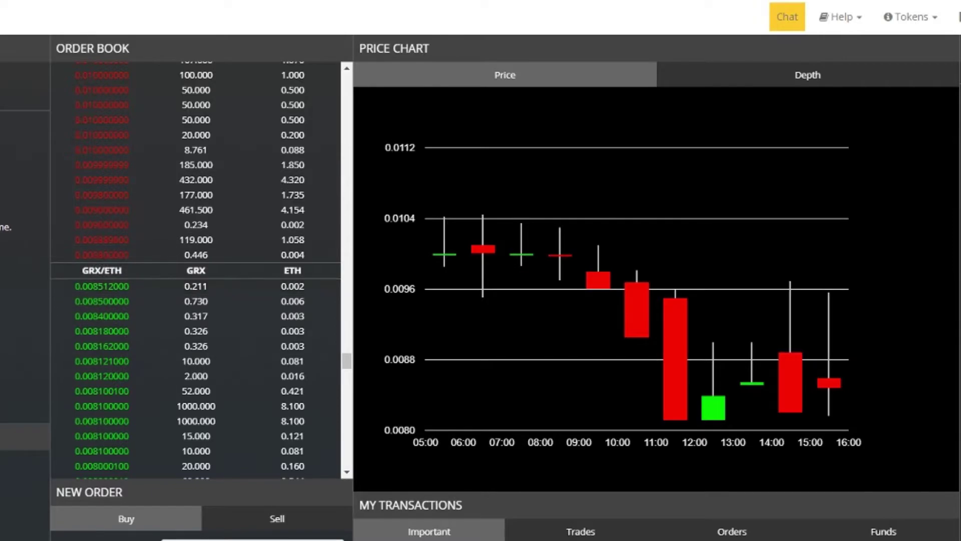
{"action": "left_click", "coordinate": [99, 293]}
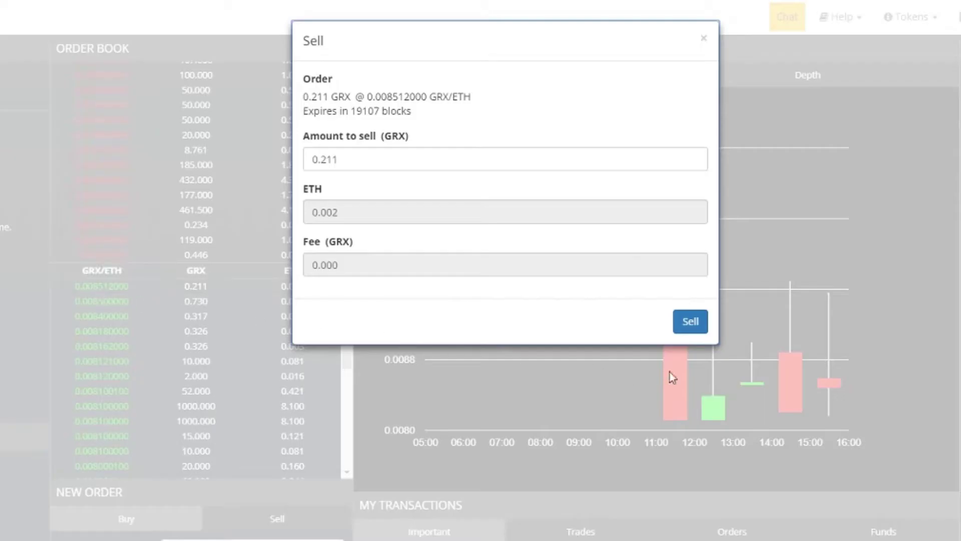
{"action": "left_click", "coordinate": [39, 300]}
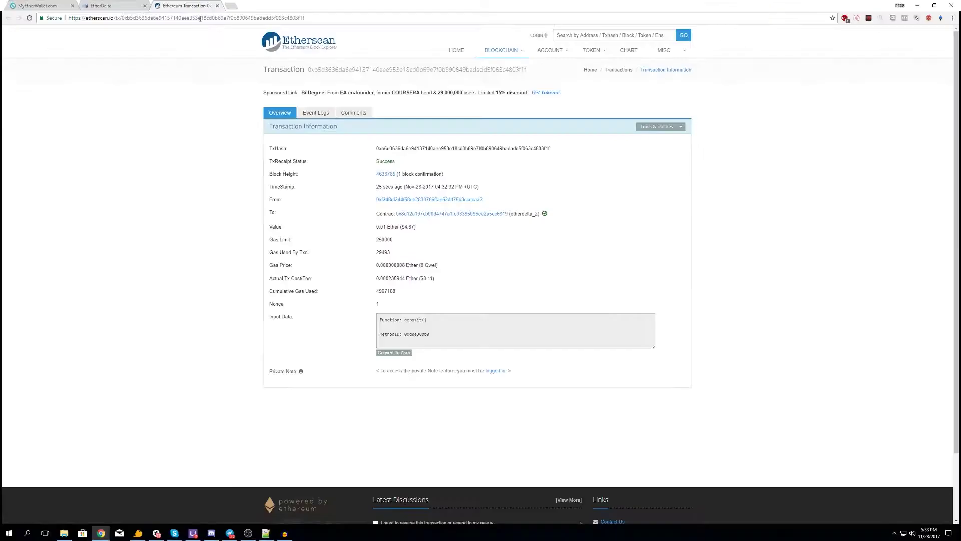
- Switch from the Etherscan transaction page back to the EtherDelta trading tab
{"action": "left_click", "coordinate": [87, 5]}
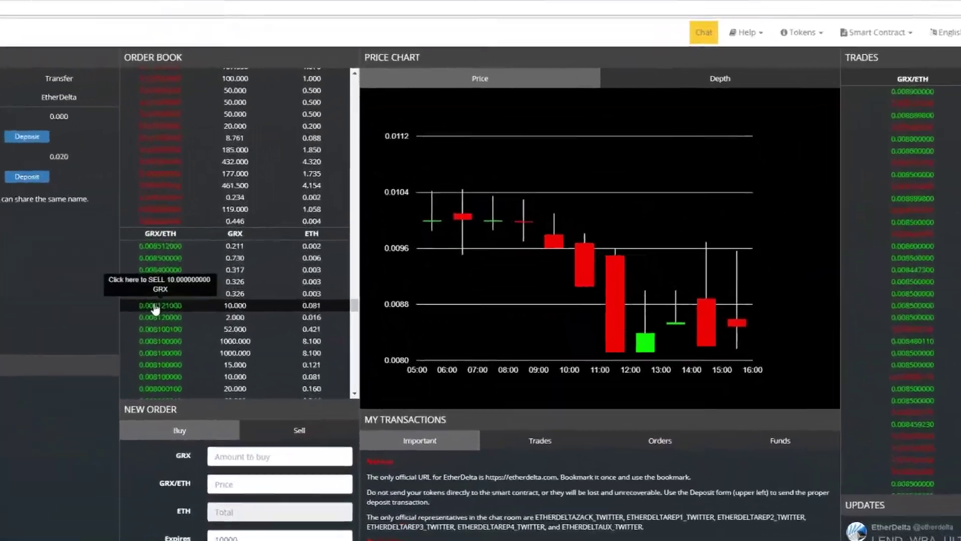
- Copy the 0.008121000 bid price and paste it into the new buy order's Price field
{"action": "left_click", "coordinate": [269, 215]}
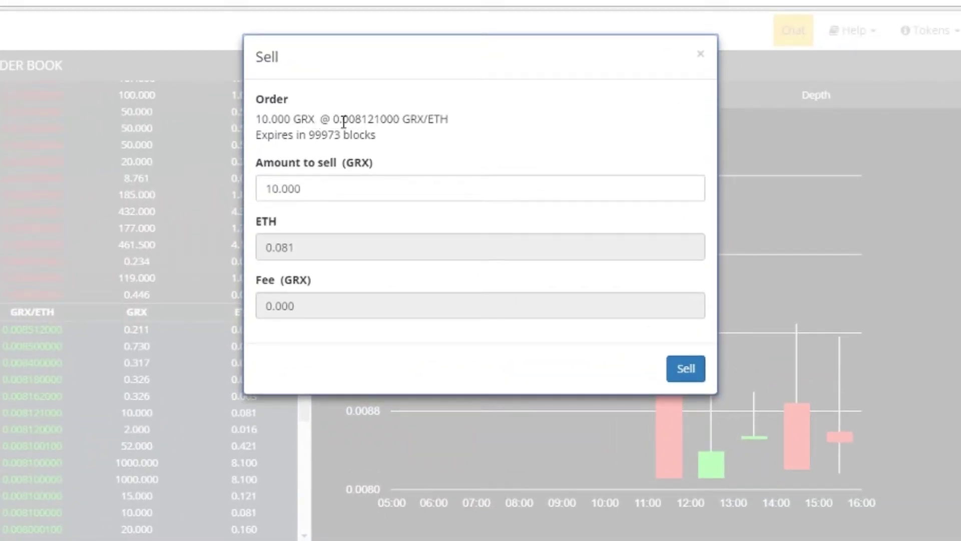
{"action": "double_click", "coordinate": [368, 119]}
{"action": "key", "text": "ctrl+c"}
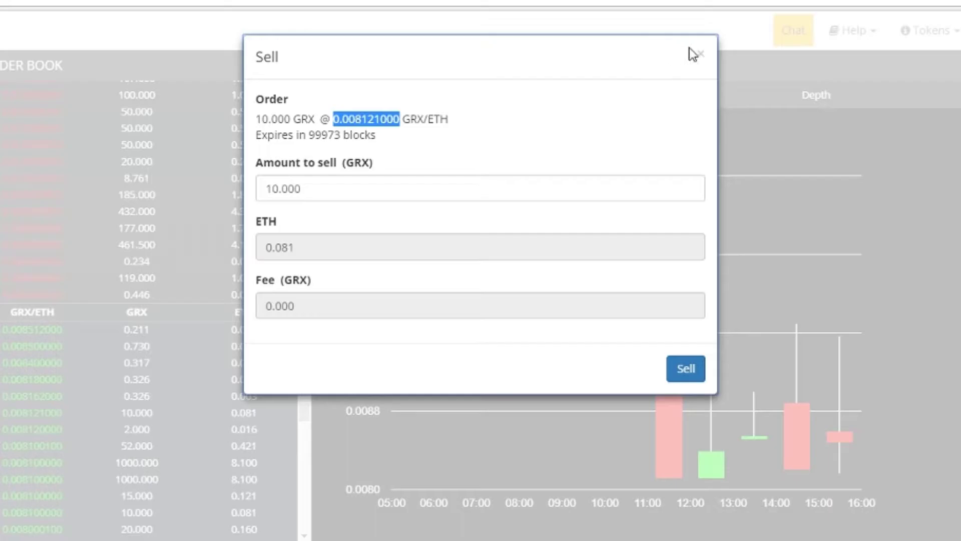
{"action": "left_click", "coordinate": [701, 56]}
{"action": "scroll", "coordinate": [223, 453], "scroll_direction": "down", "scroll_amount": 5}
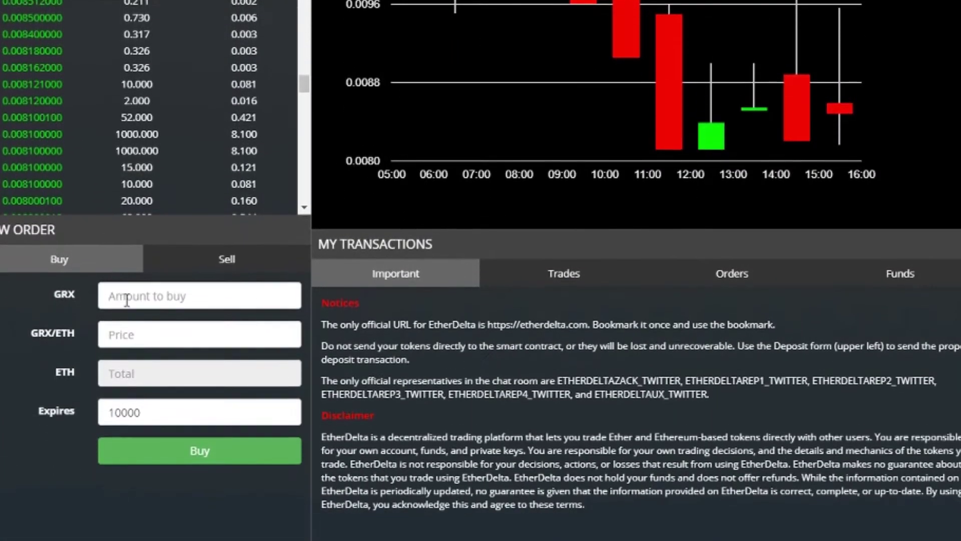
{"action": "left_click", "coordinate": [126, 300]}
{"action": "left_click", "coordinate": [169, 326]}
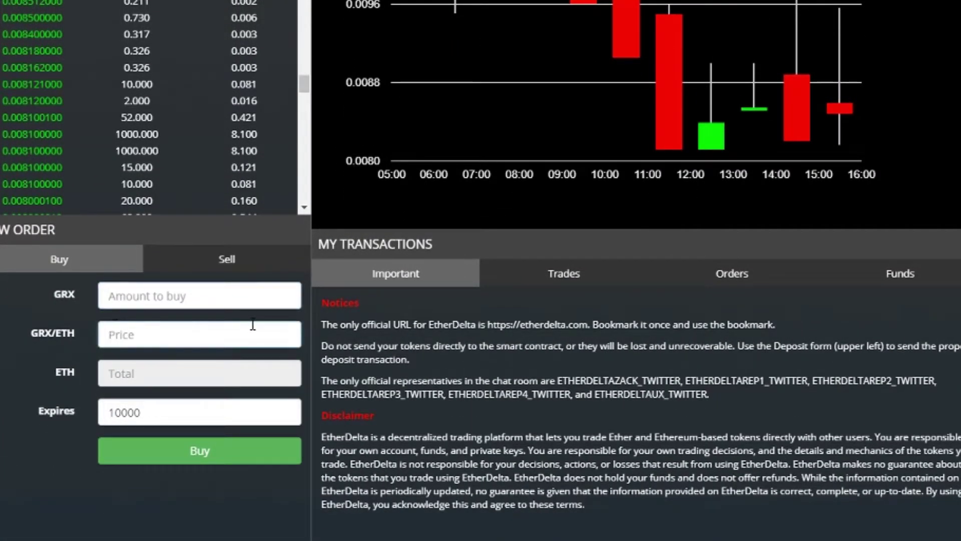
{"action": "key", "text": "ctrl+v"}
- Set the buy amount to 2 GRX, giving a 0.016 ETH total
{"action": "left_click", "coordinate": [149, 304]}
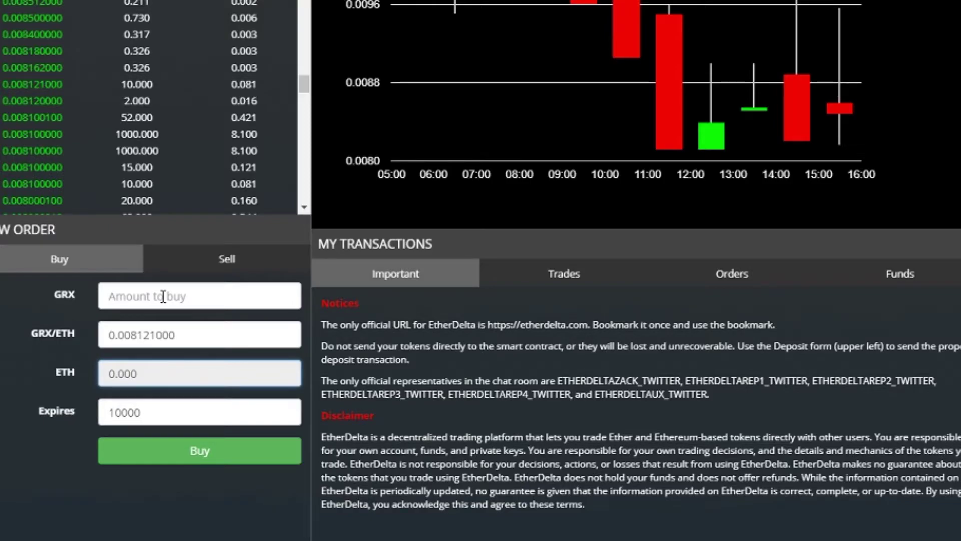
{"action": "type", "text": "1"}
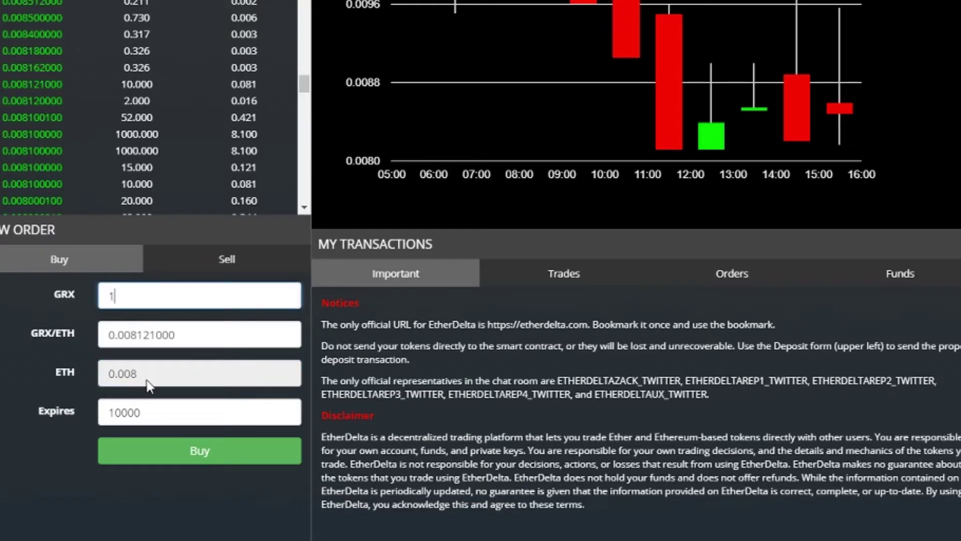
{"action": "key", "text": "ctrl+a"}
{"action": "type", "text": "2"}
{"action": "mouse_move", "coordinate": [57, 403]}
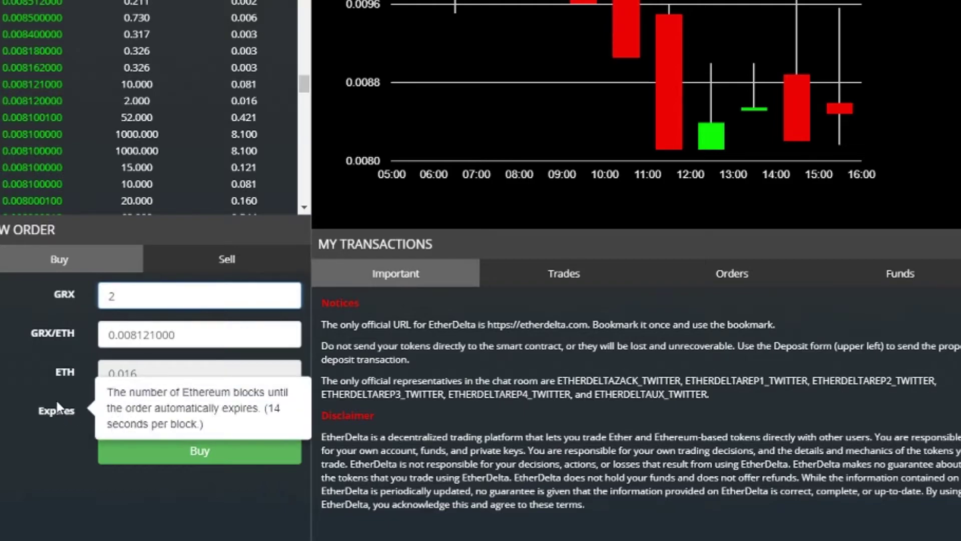
{"action": "key", "text": "BackSpace"}
{"action": "type", "text": "3"}
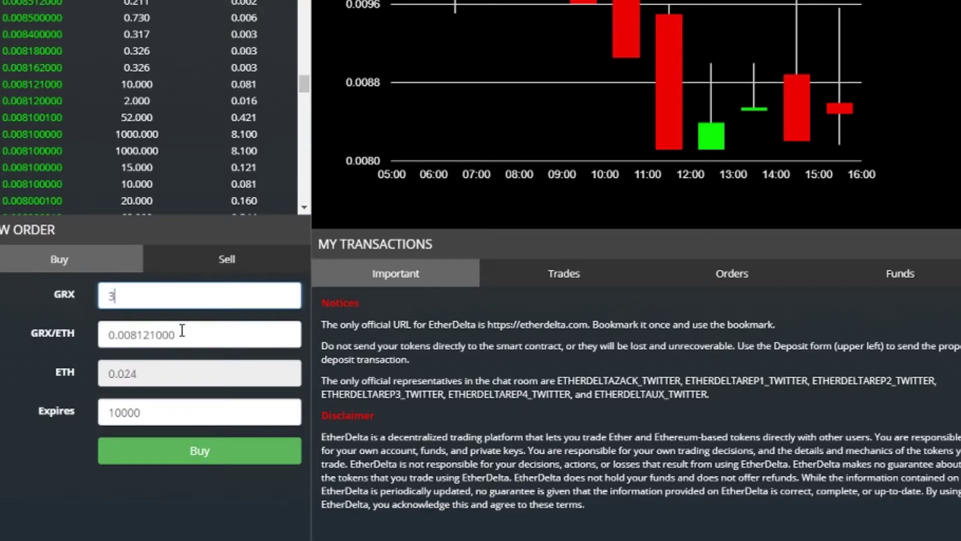
{"action": "key", "text": "BackSpace"}
{"action": "type", "text": "2.44"}
{"action": "key", "text": "BackSpace"}
{"action": "type", "text": "3"}
- Submit the buy order for 2 GRX at 0.008121000 ETH
{"action": "left_click", "coordinate": [203, 461]}
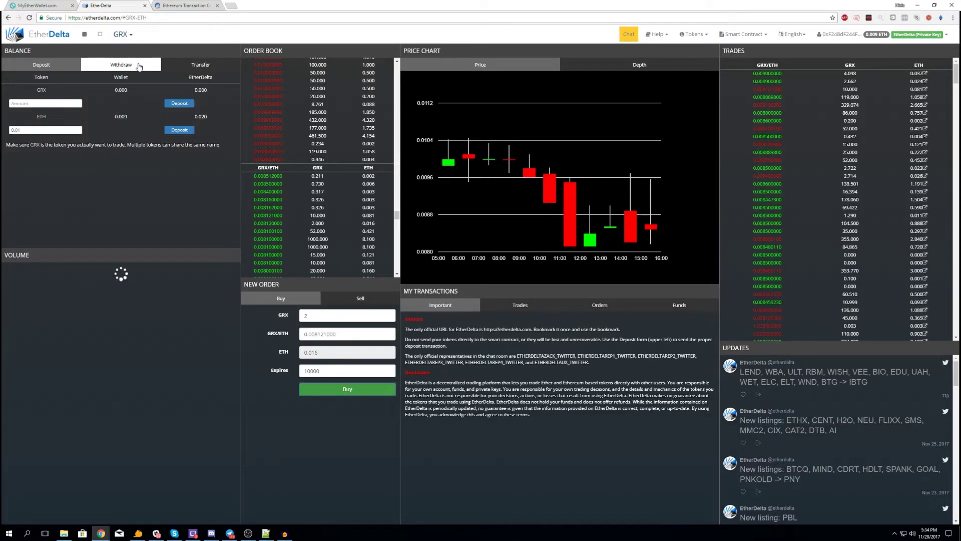
{"action": "left_click", "coordinate": [139, 67]}
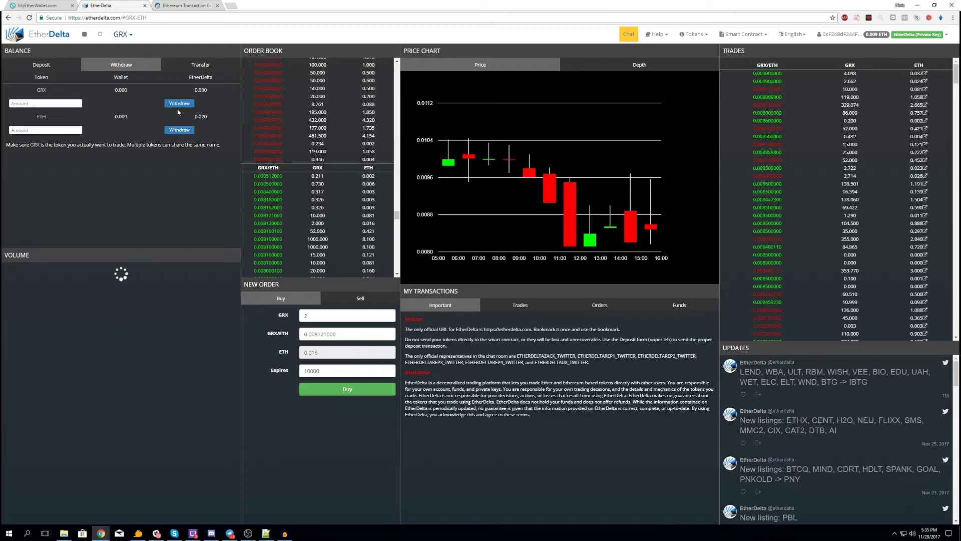
{"action": "left_click", "coordinate": [42, 65]}
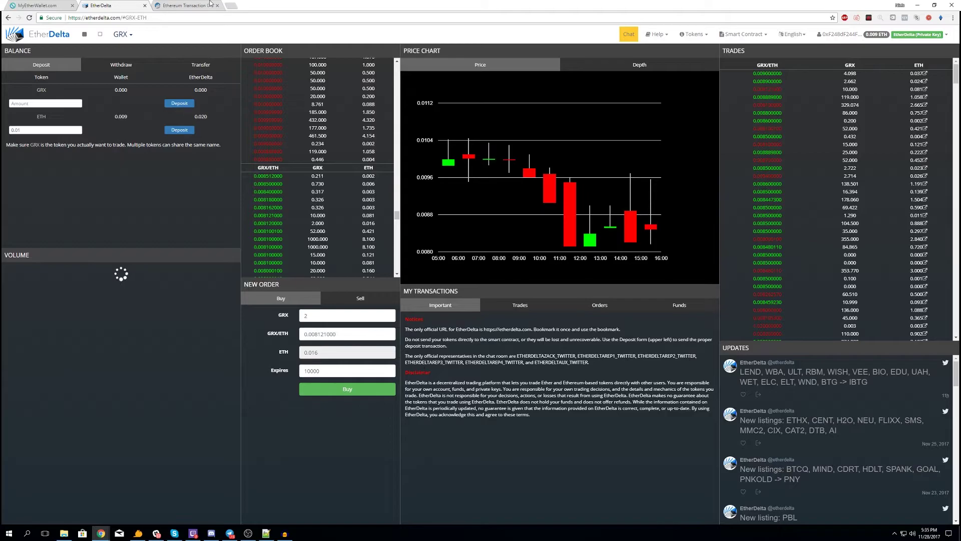
{"action": "left_click", "coordinate": [190, 6]}
{"action": "left_click", "coordinate": [103, 6]}
{"action": "left_click", "coordinate": [520, 304]}
{"action": "left_click", "coordinate": [599, 305]}
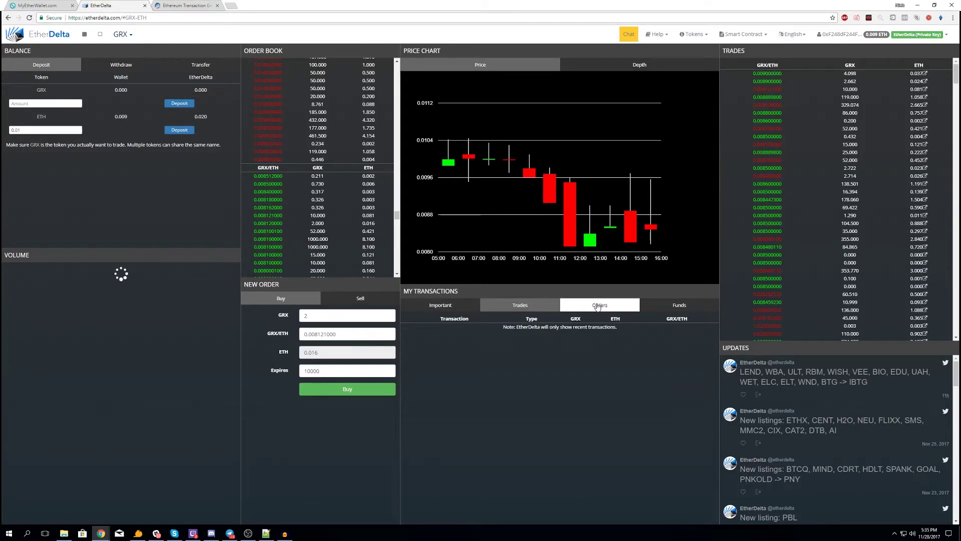
{"action": "left_click", "coordinate": [450, 306]}
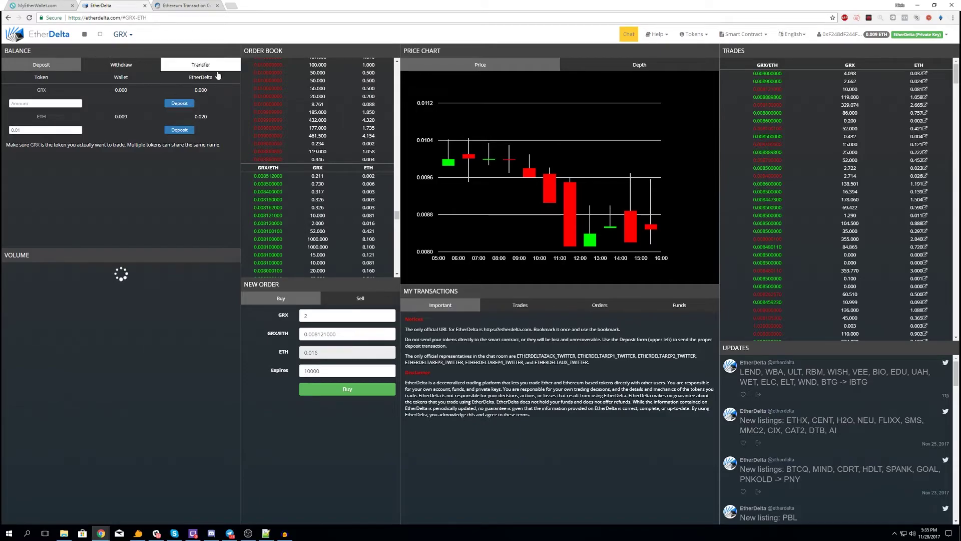
{"action": "scroll", "coordinate": [342, 179], "scroll_direction": "up", "scroll_amount": 1}
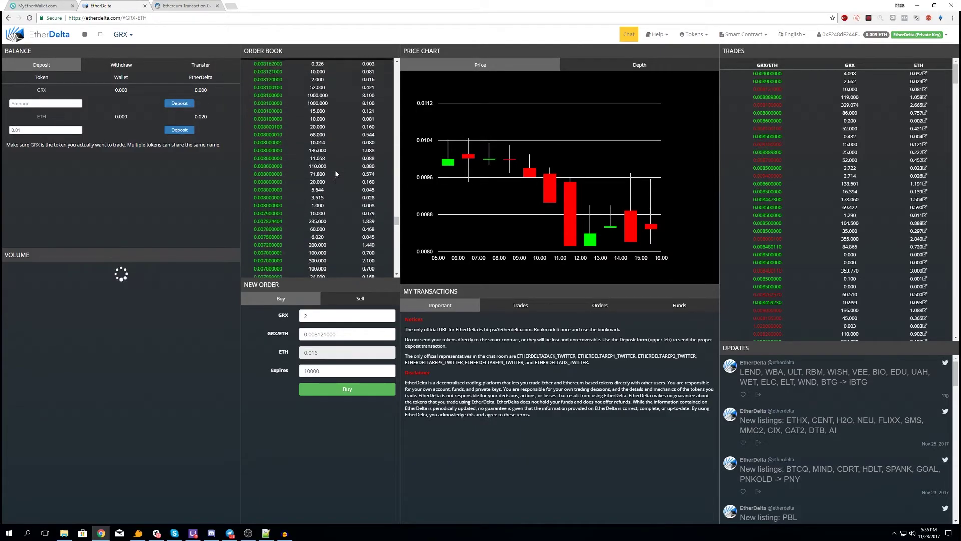
{"action": "left_click", "coordinate": [121, 34]}
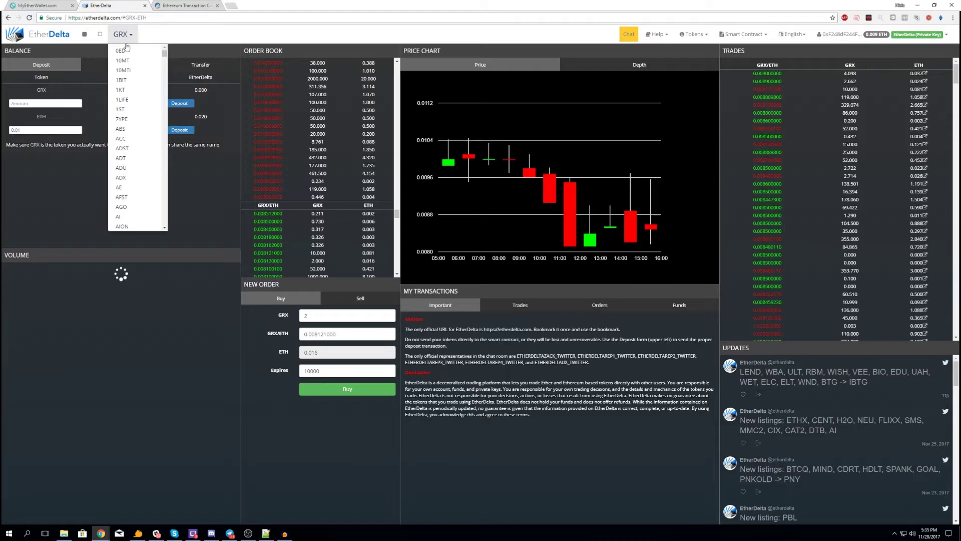
{"action": "scroll", "coordinate": [138, 123], "scroll_direction": "down", "scroll_amount": 5}
{"action": "scroll", "coordinate": [137, 123], "scroll_direction": "down", "scroll_amount": 15}
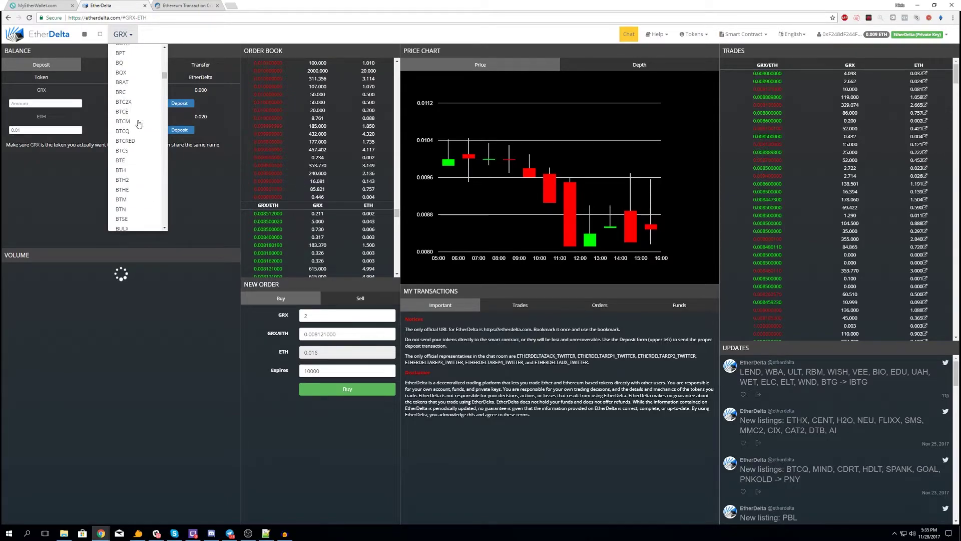
{"action": "scroll", "coordinate": [139, 125], "scroll_direction": "down", "scroll_amount": 12}
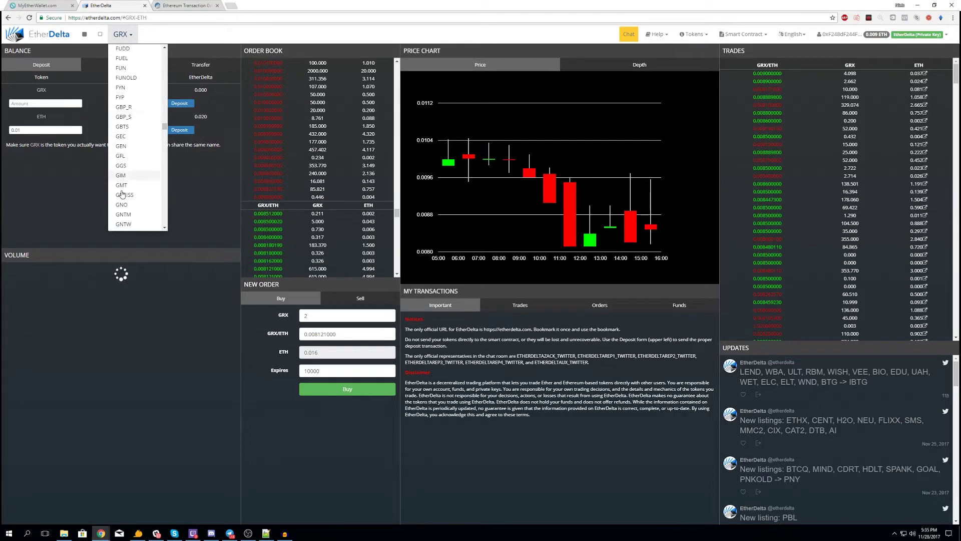
{"action": "scroll", "coordinate": [133, 201], "scroll_direction": "down", "scroll_amount": 2}
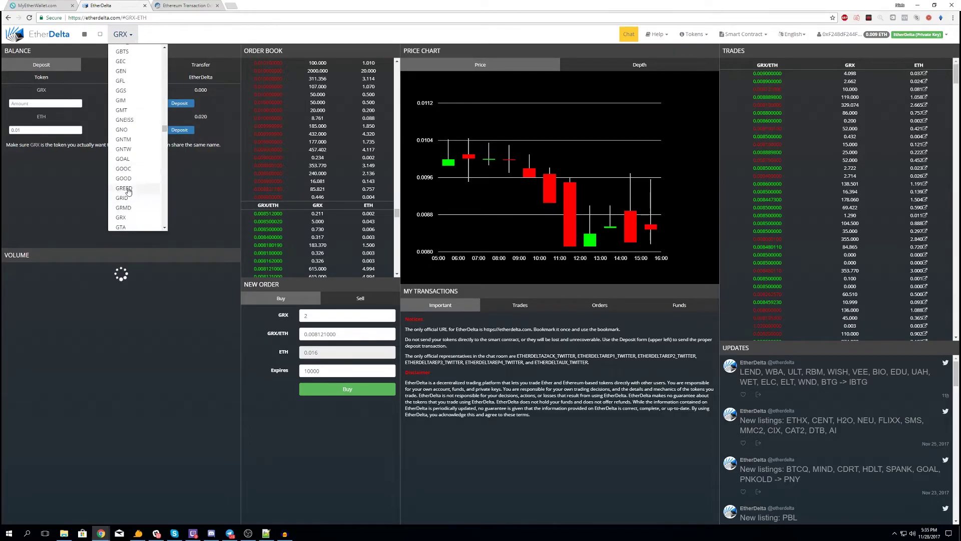
{"action": "left_click", "coordinate": [129, 183]}
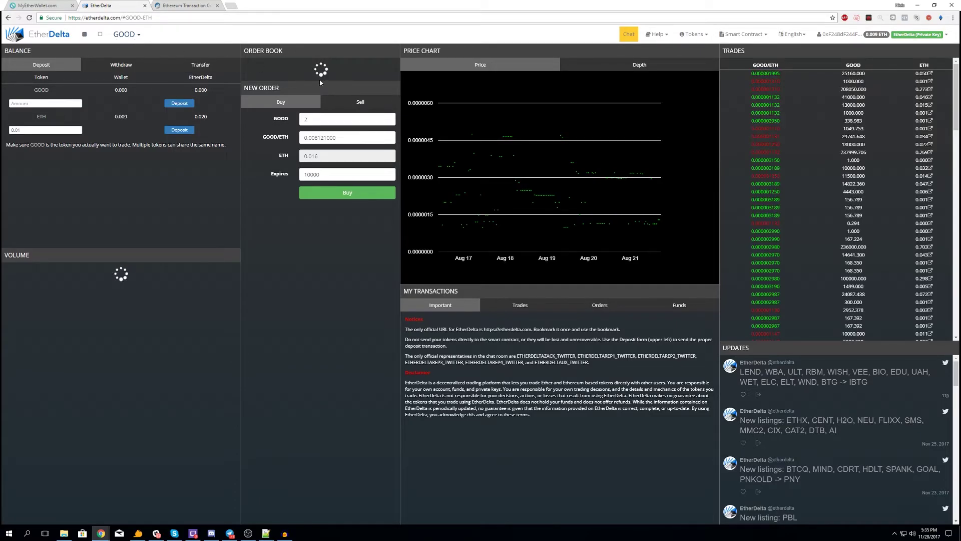
{"action": "left_click", "coordinate": [131, 35]}
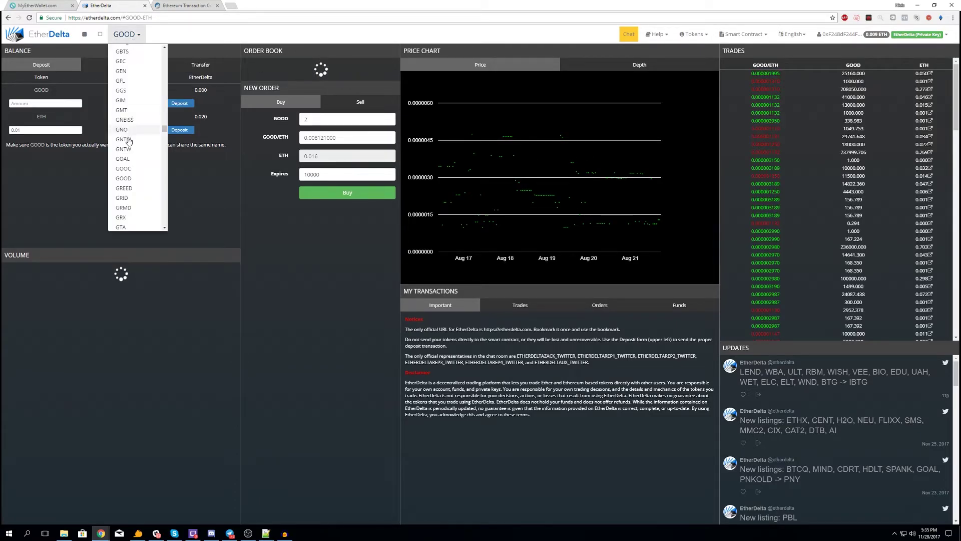
{"action": "left_click", "coordinate": [131, 185]}
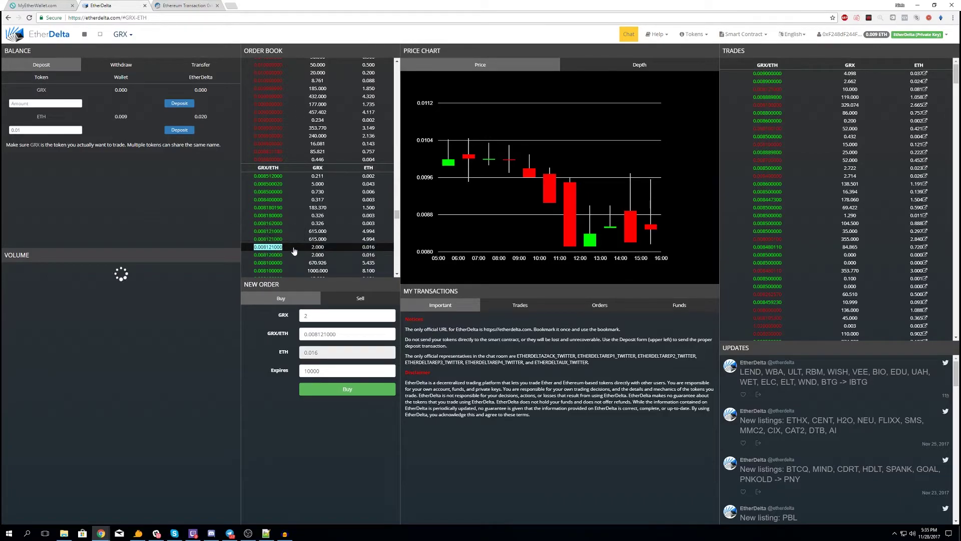
- Browse the My Transactions Trades, Orders, Funds and Important tabs, then reload the page with F5
{"action": "left_click", "coordinate": [516, 306]}
{"action": "left_click", "coordinate": [601, 306]}
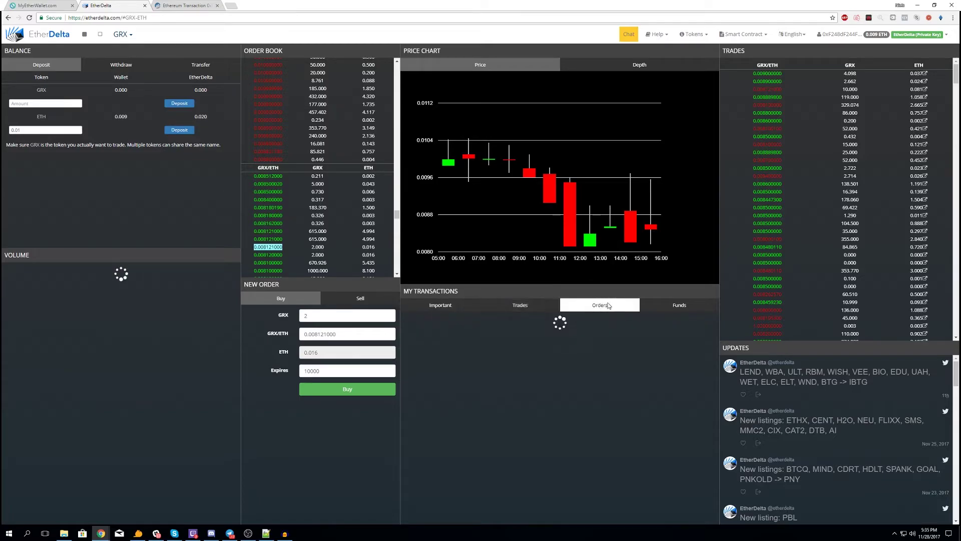
{"action": "left_click", "coordinate": [454, 305]}
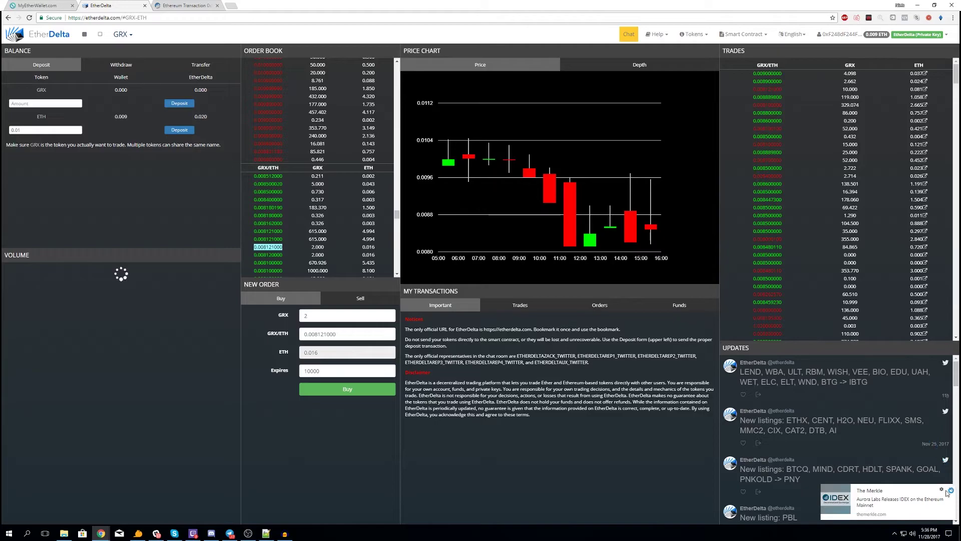
{"action": "left_click", "coordinate": [950, 490]}
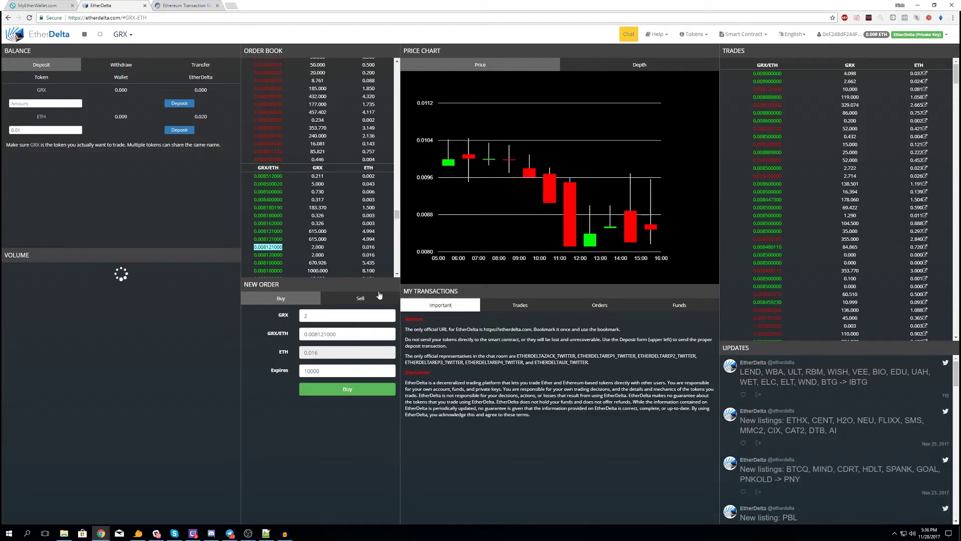
{"action": "left_click", "coordinate": [528, 310]}
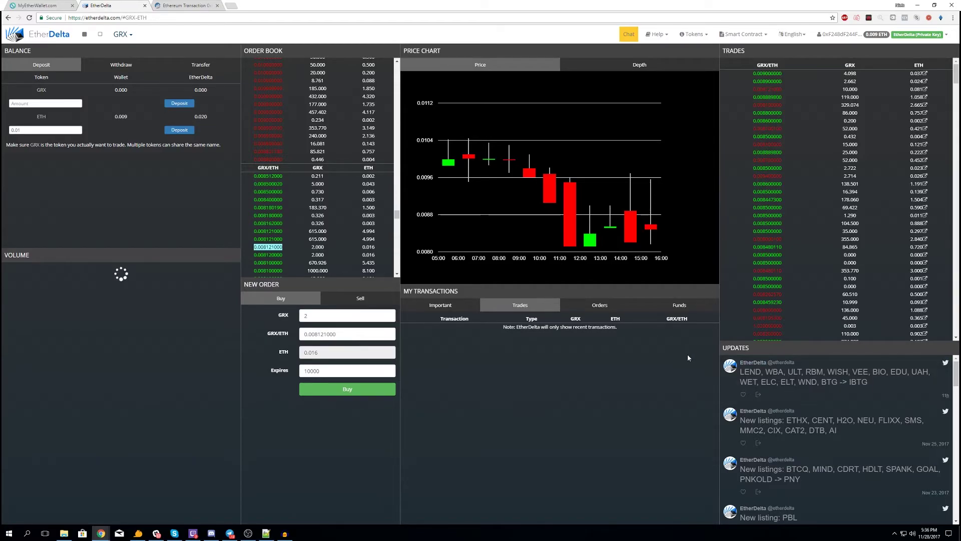
{"action": "left_click", "coordinate": [453, 306]}
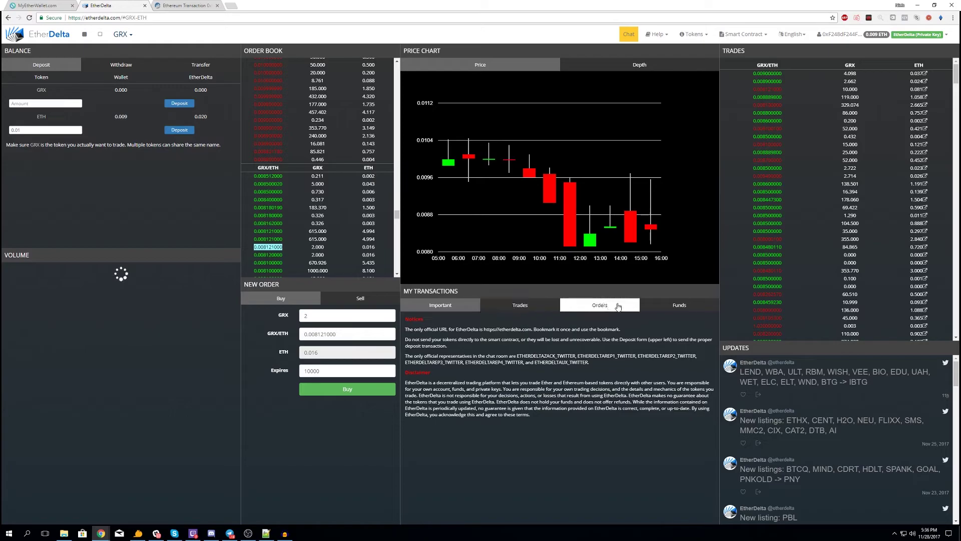
{"action": "left_click", "coordinate": [596, 305]}
{"action": "left_click", "coordinate": [691, 307]}
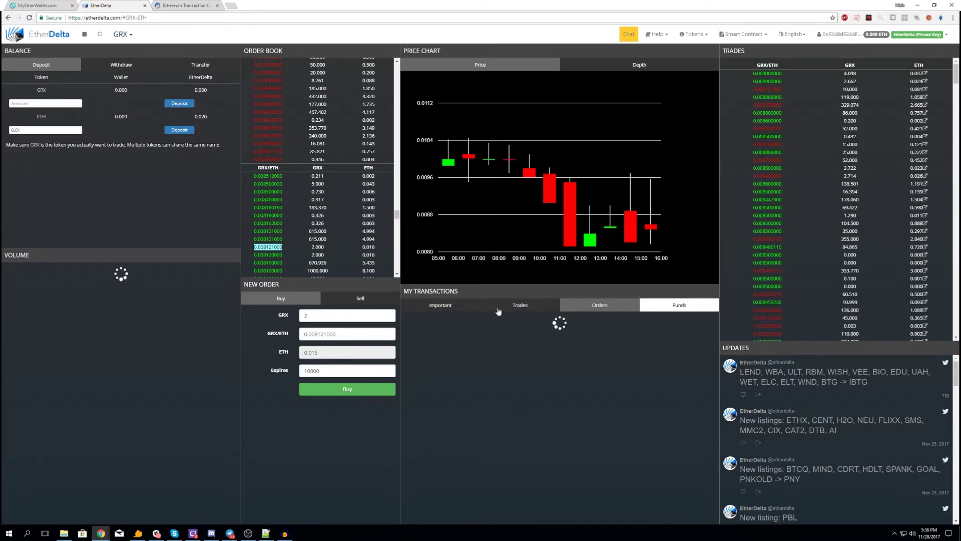
{"action": "left_click", "coordinate": [447, 309]}
{"action": "left_click", "coordinate": [508, 306]}
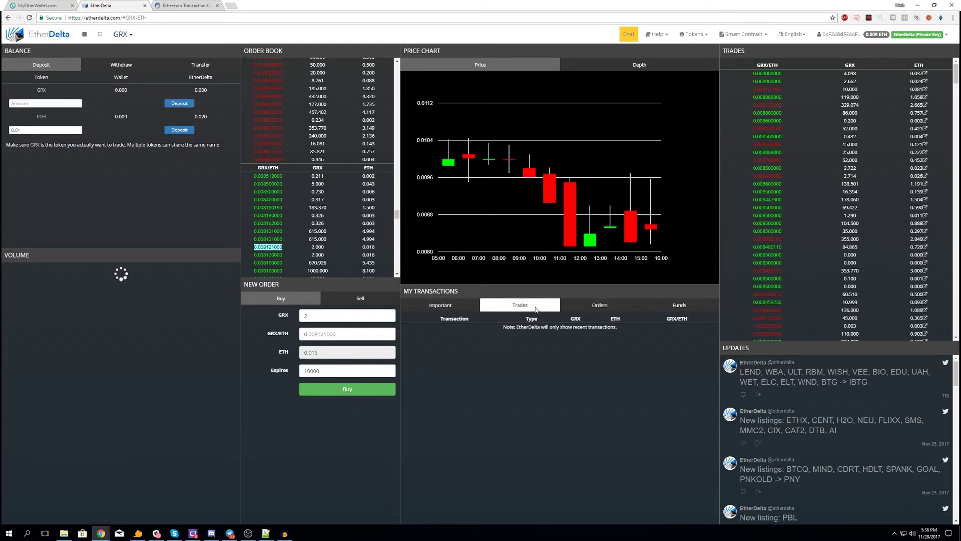
{"action": "left_click", "coordinate": [455, 306]}
{"action": "left_click", "coordinate": [515, 305]}
{"action": "left_click", "coordinate": [455, 307]}
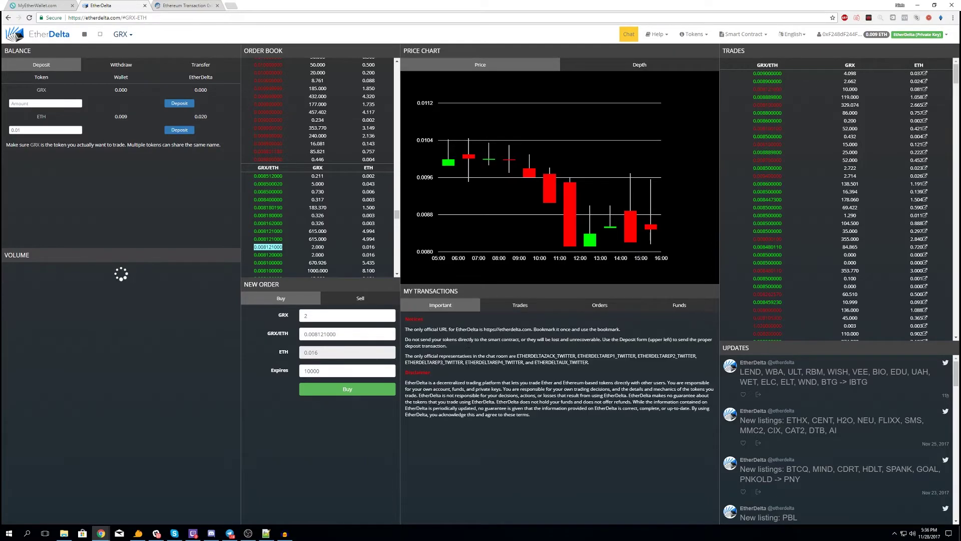
{"action": "key", "text": "F5"}
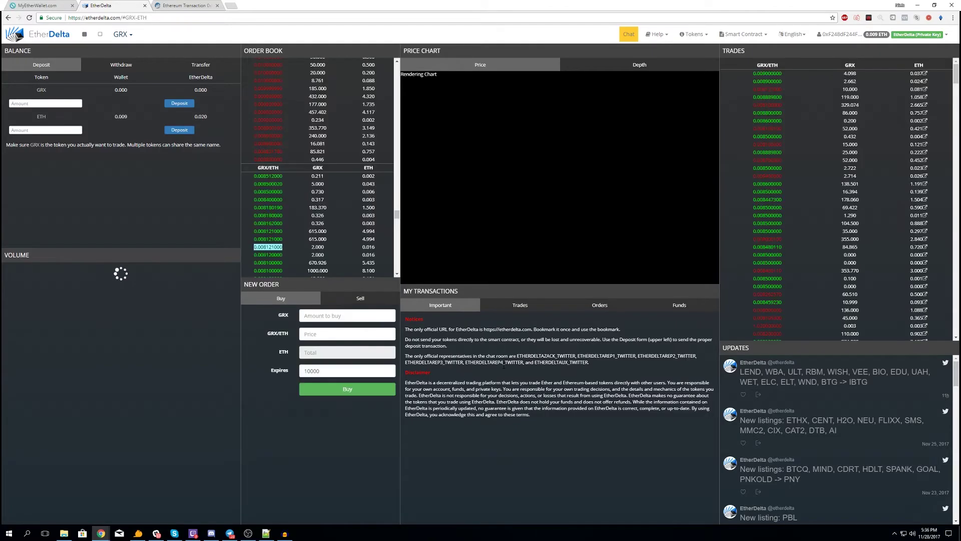
- Cancel the open 2 GRX buy order at 0.008121 from My Transactions > Orders
{"action": "left_click", "coordinate": [521, 306]}
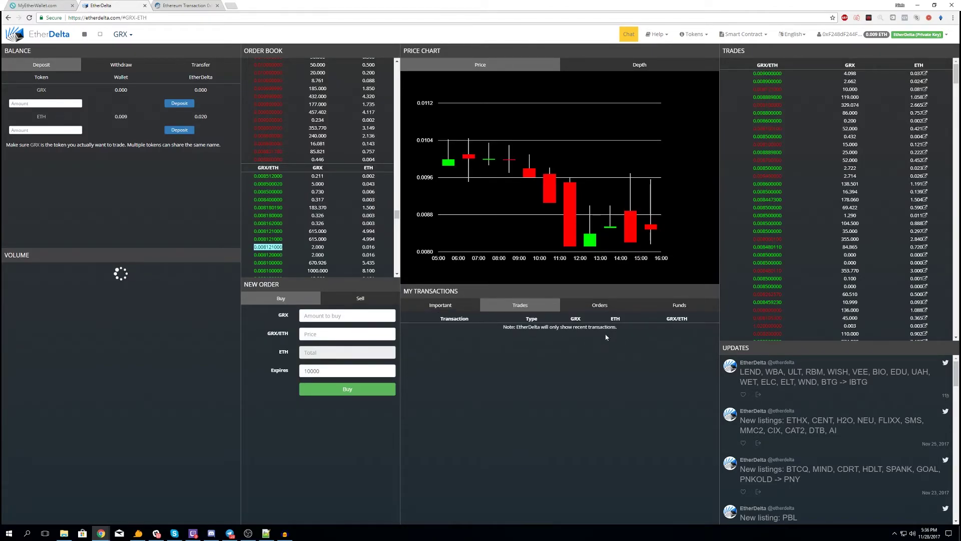
{"action": "left_click", "coordinate": [588, 303]}
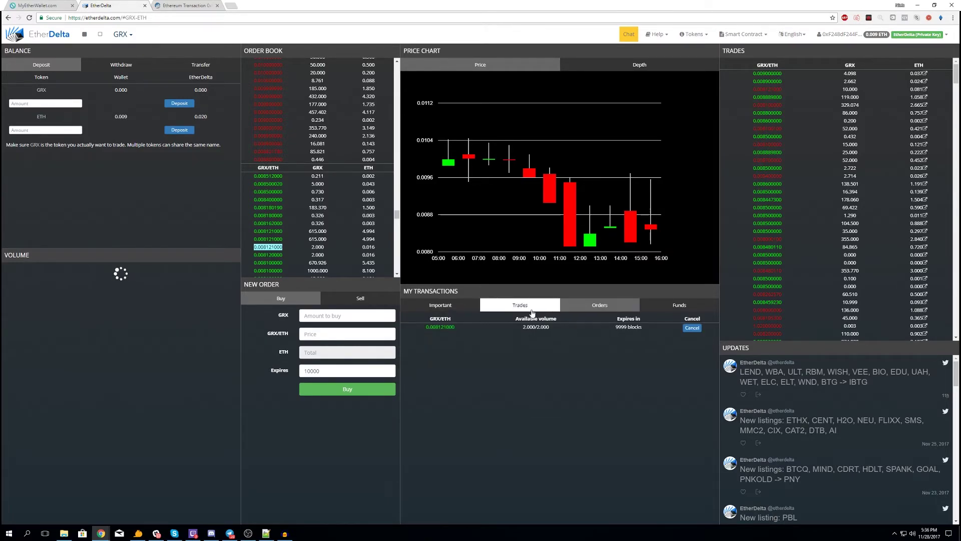
{"action": "left_click", "coordinate": [692, 328]}
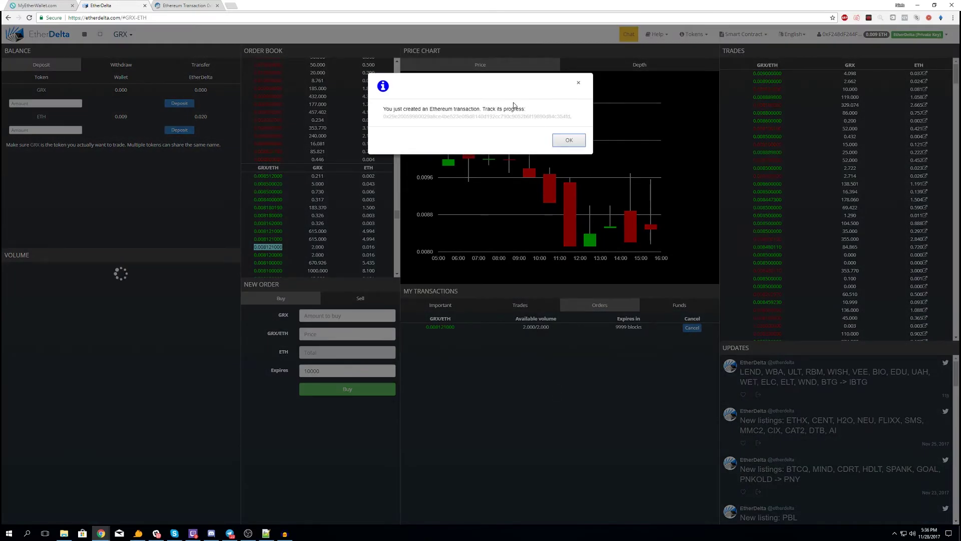
- Open the cancelOrder transaction on Etherscan, close the extra deposit tab, and return to EtherDelta
{"action": "left_click", "coordinate": [493, 116]}
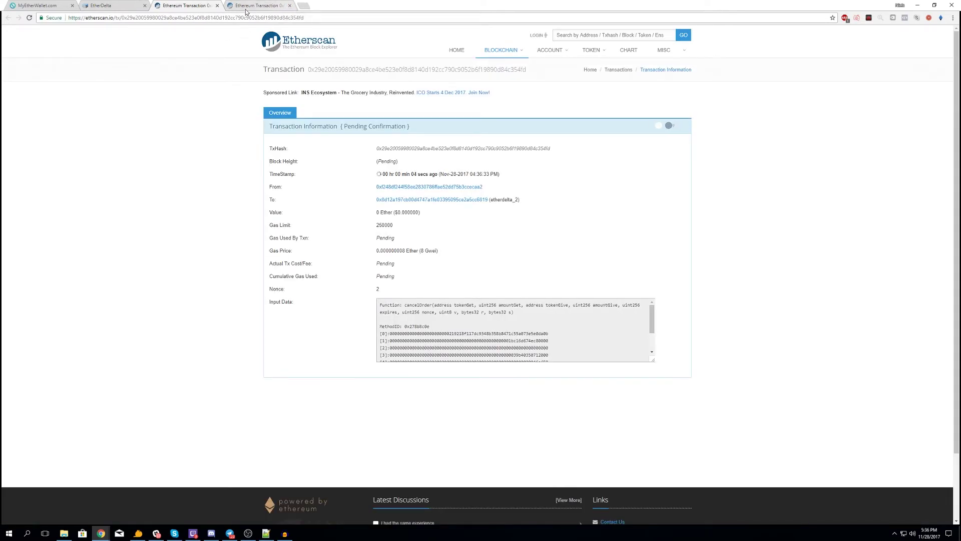
{"action": "left_click", "coordinate": [263, 9]}
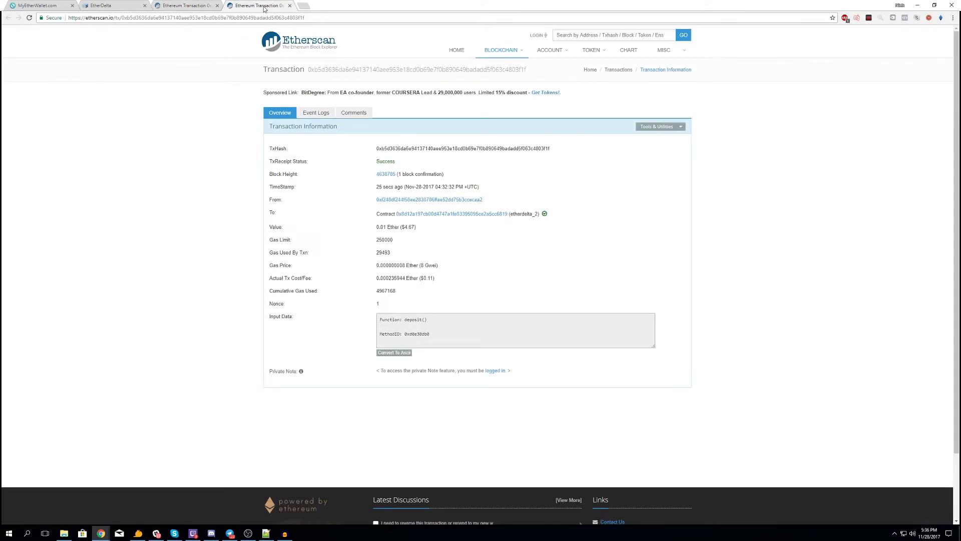
{"action": "left_click", "coordinate": [289, 6]}
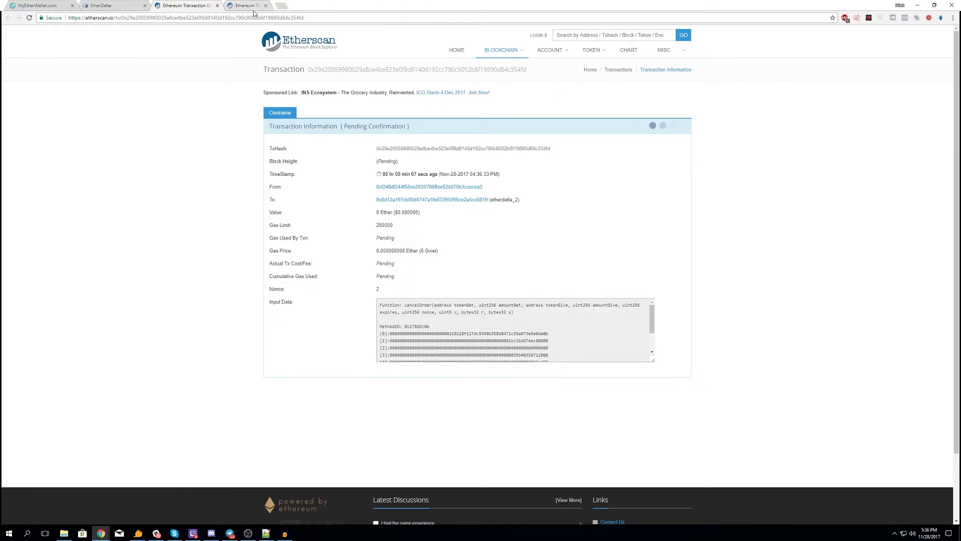
{"action": "left_click", "coordinate": [101, 5]}
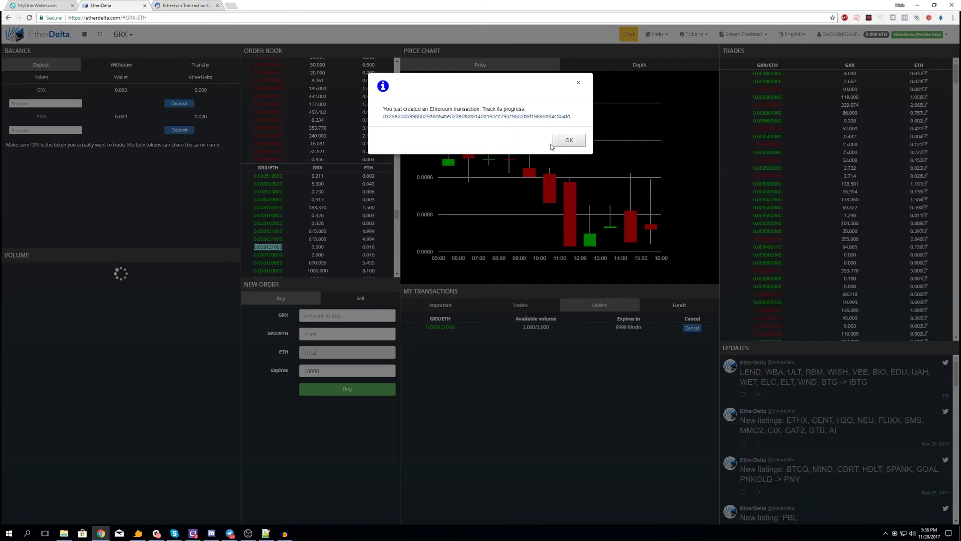
- Dismiss the transaction-created notice and view the pending cancelOrder transaction on Etherscan
{"action": "left_click", "coordinate": [569, 140]}
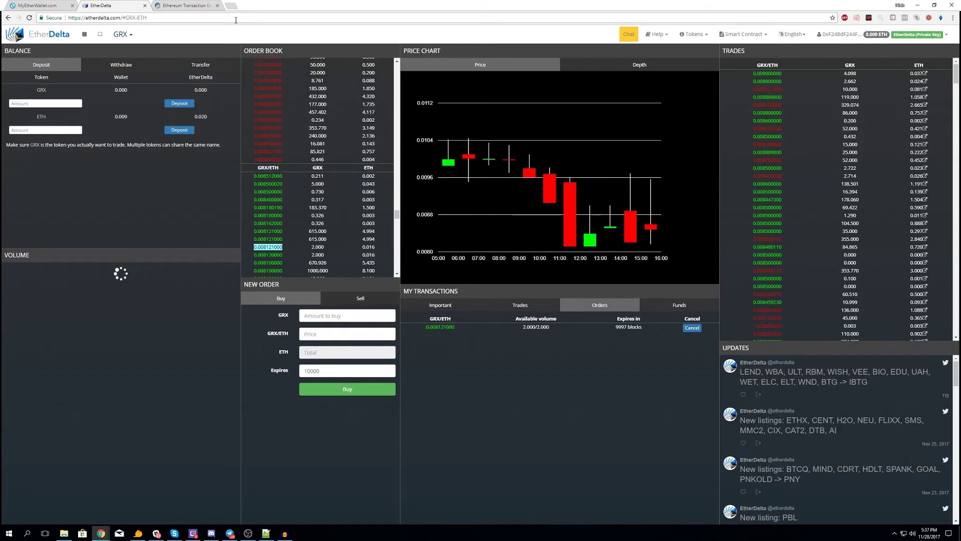
{"action": "left_click", "coordinate": [190, 6]}
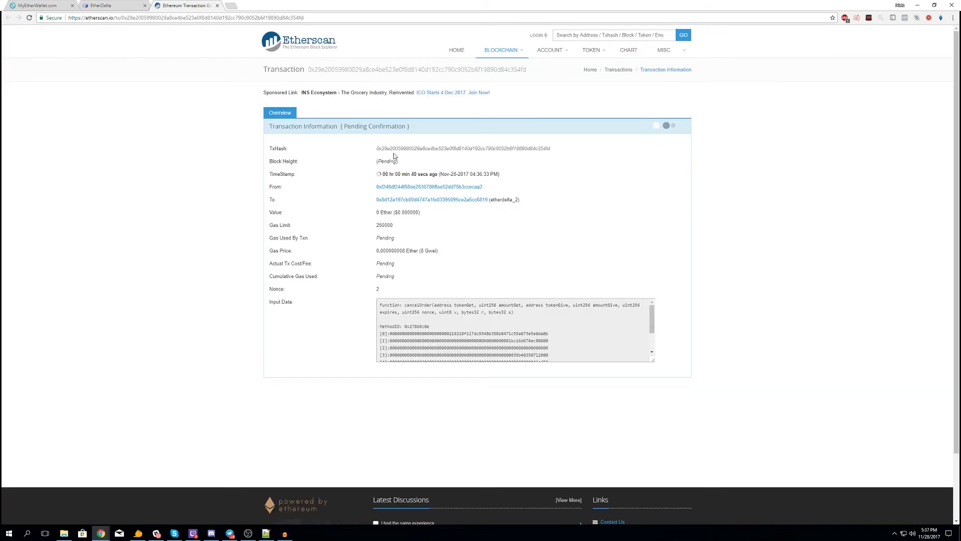
- Go back to the EtherDelta GRX/ETH page, where the 2 GRX order at 0.008121000 remains open
{"action": "left_click", "coordinate": [90, 6]}
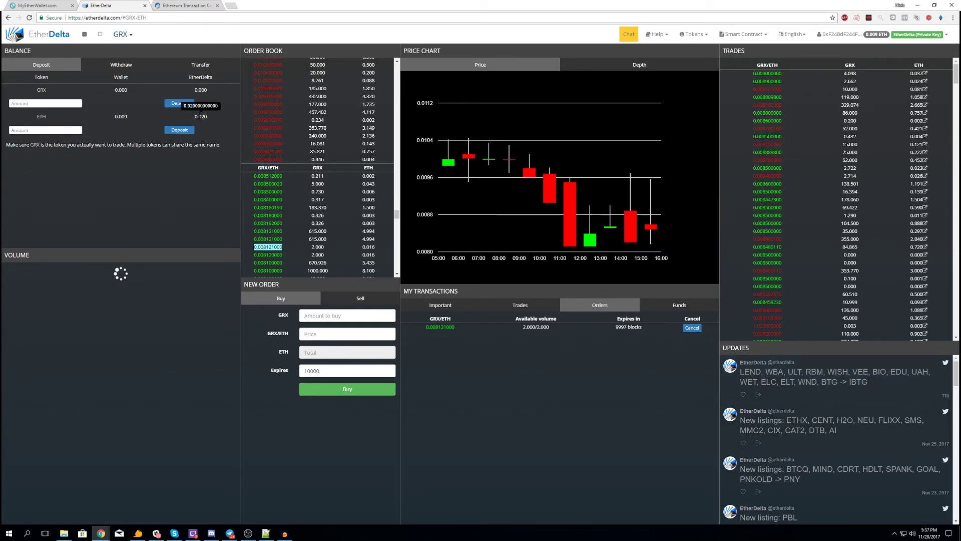
- Switch the balance panel to Withdraw for 0.02 ETH and check the cancellation's status on Etherscan
{"action": "left_click", "coordinate": [121, 65]}
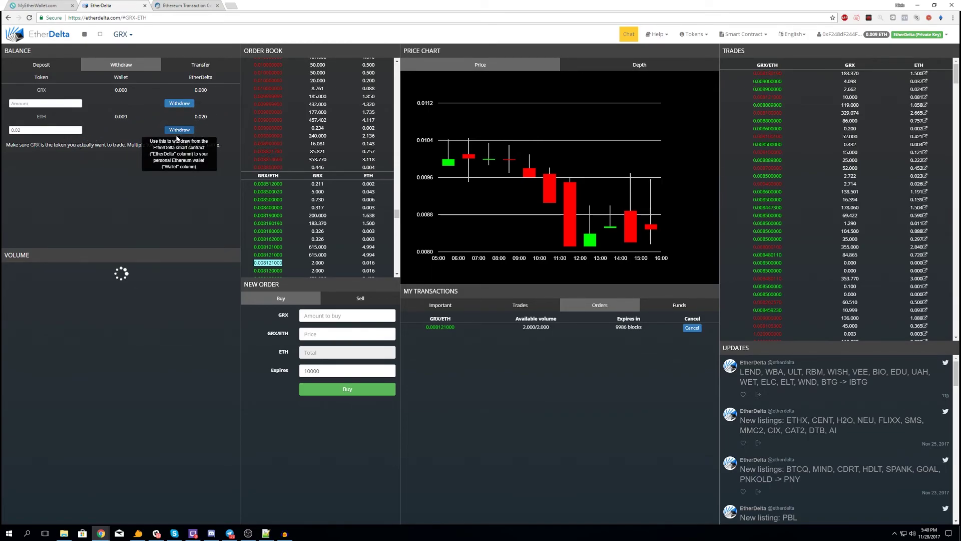
{"action": "left_click", "coordinate": [168, 6]}
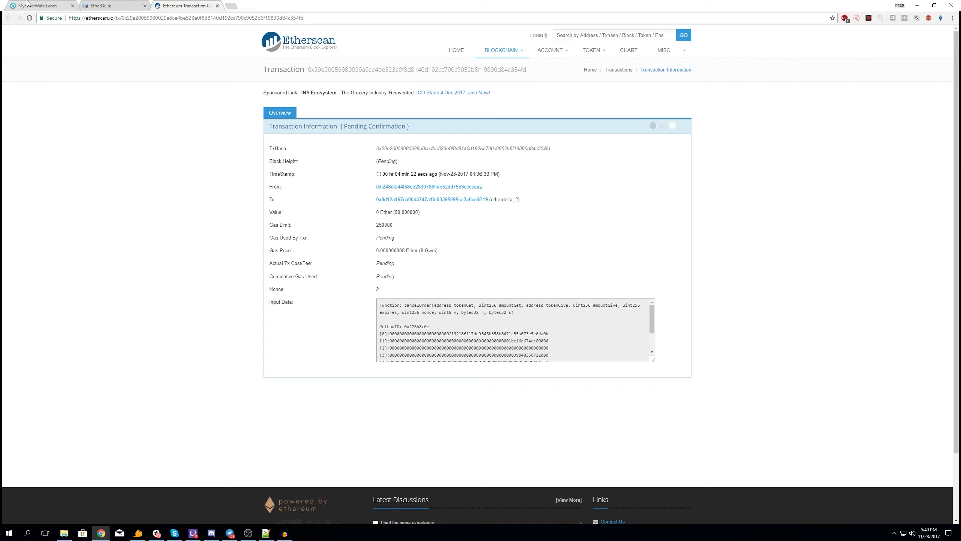
{"action": "left_click", "coordinate": [95, 4]}
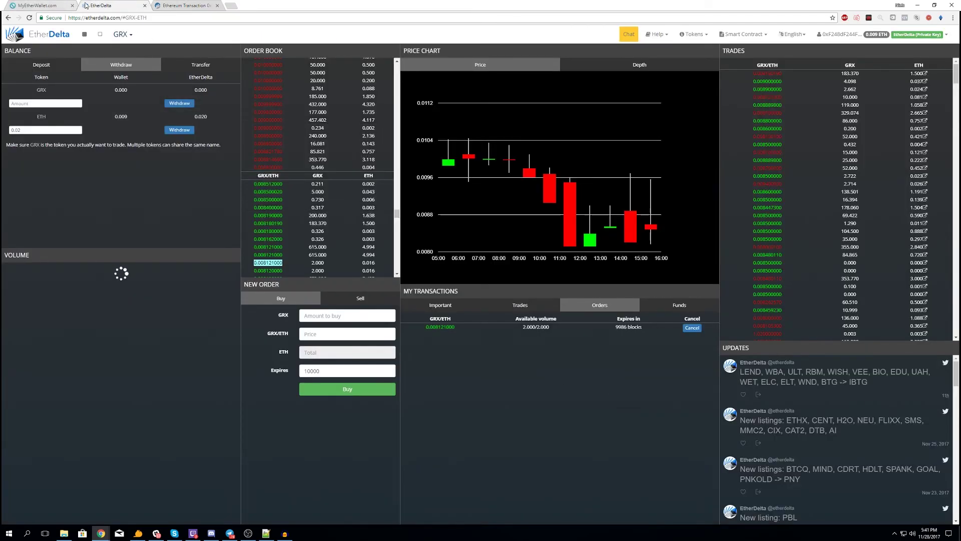
- Recheck the still-pending cancellation, then bring up MyEtherWallet's Send Ether & Tokens page
{"action": "left_click", "coordinate": [163, 4]}
{"action": "left_click", "coordinate": [117, 5]}
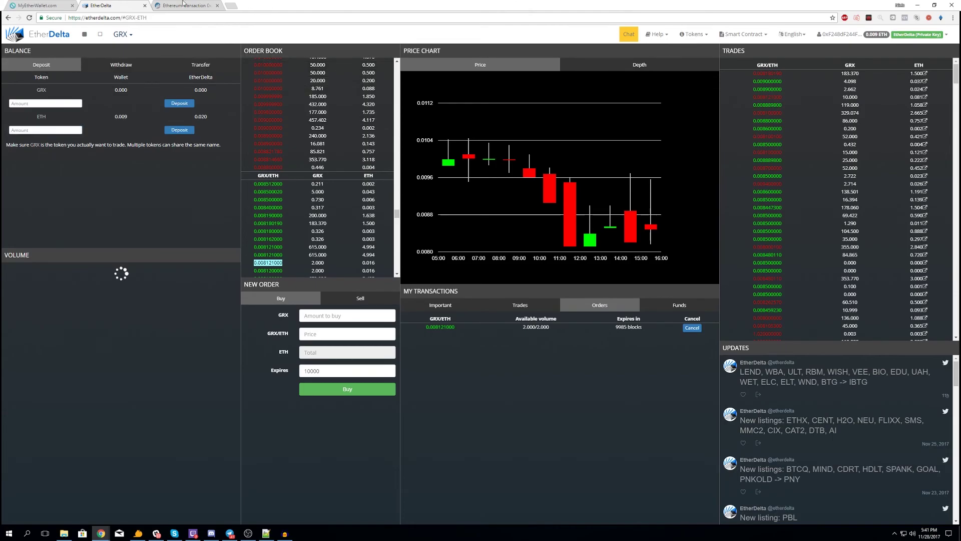
{"action": "left_click", "coordinate": [199, 5]}
{"action": "left_click", "coordinate": [37, 5]}
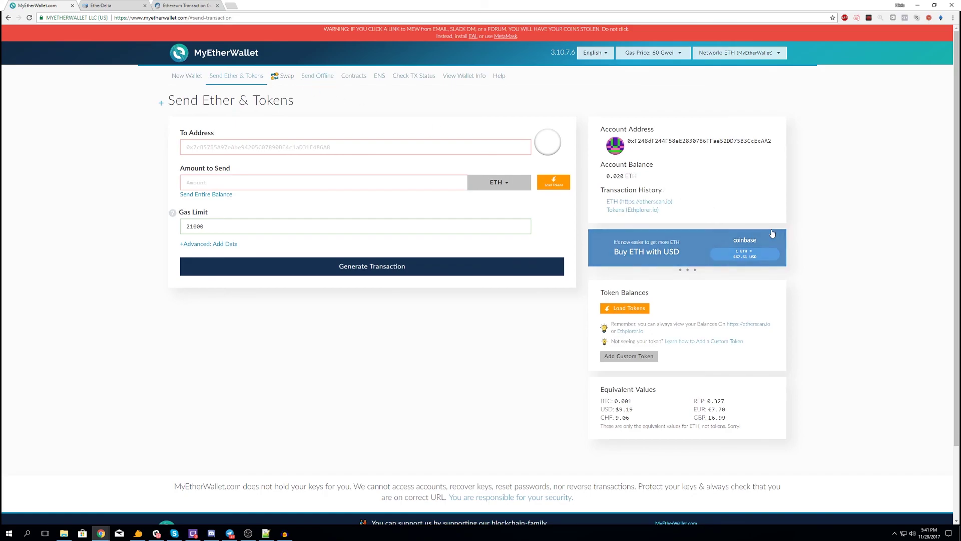
- Switch back to EtherDelta's GRX/ETH page, showing 0.009 ETH in the wallet and 0.020 on the exchange
{"action": "left_click", "coordinate": [101, 4]}
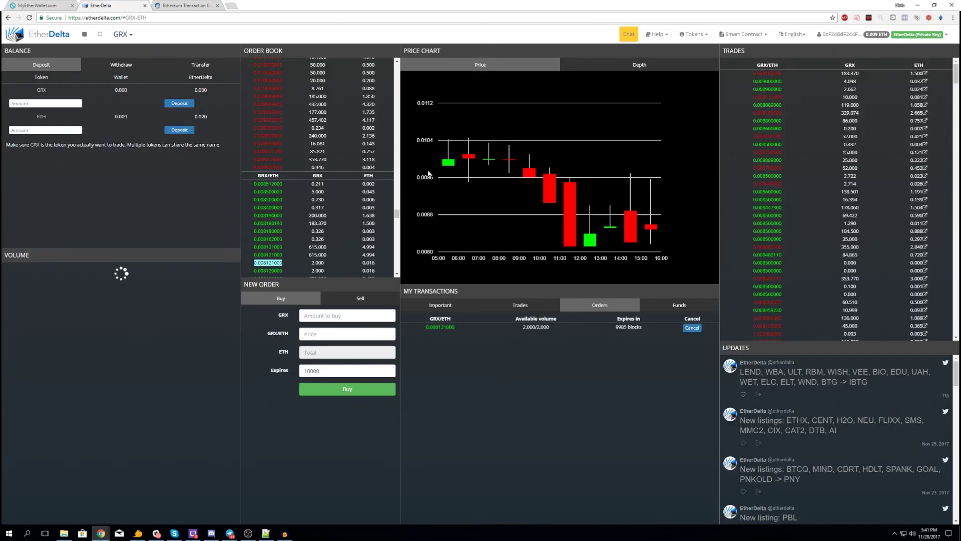